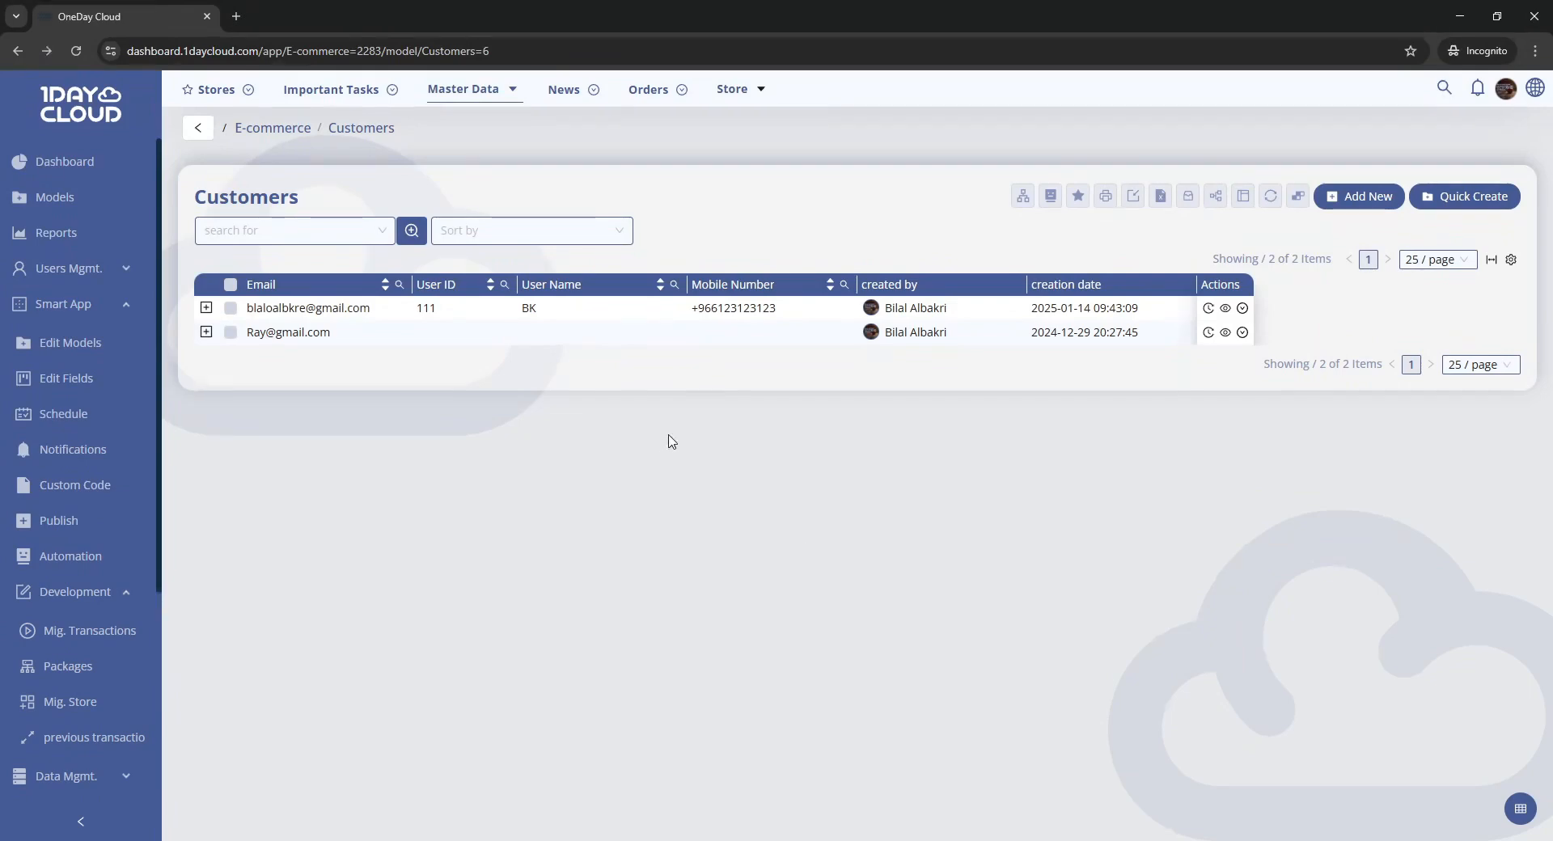
Turn on Migration Enable in the E-commerce app's config settings
scroll(76, 458, "down", 5)
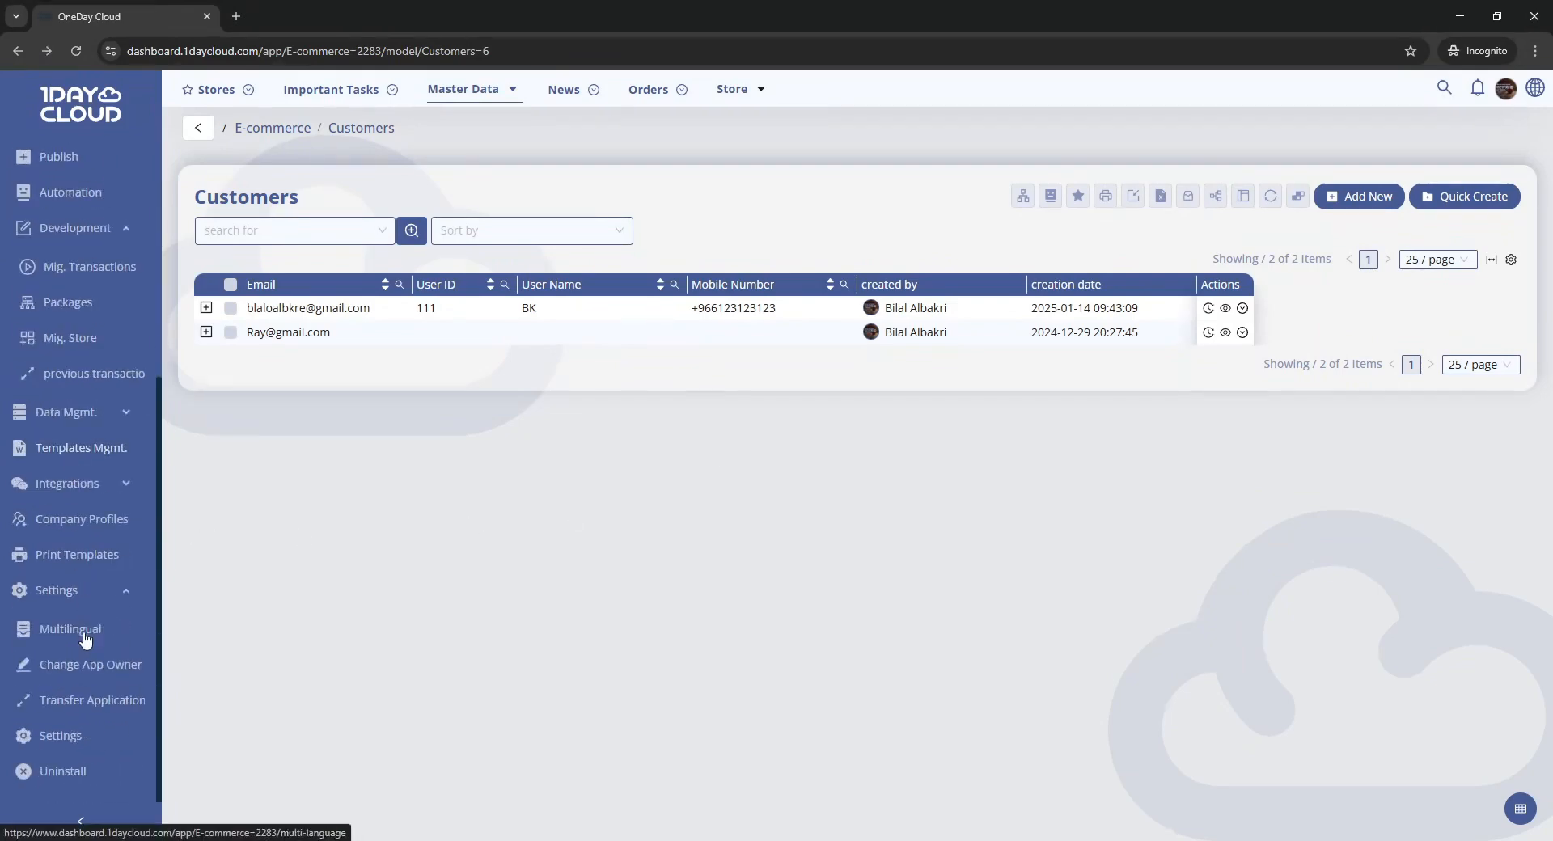
left_click(61, 735)
left_click(277, 200)
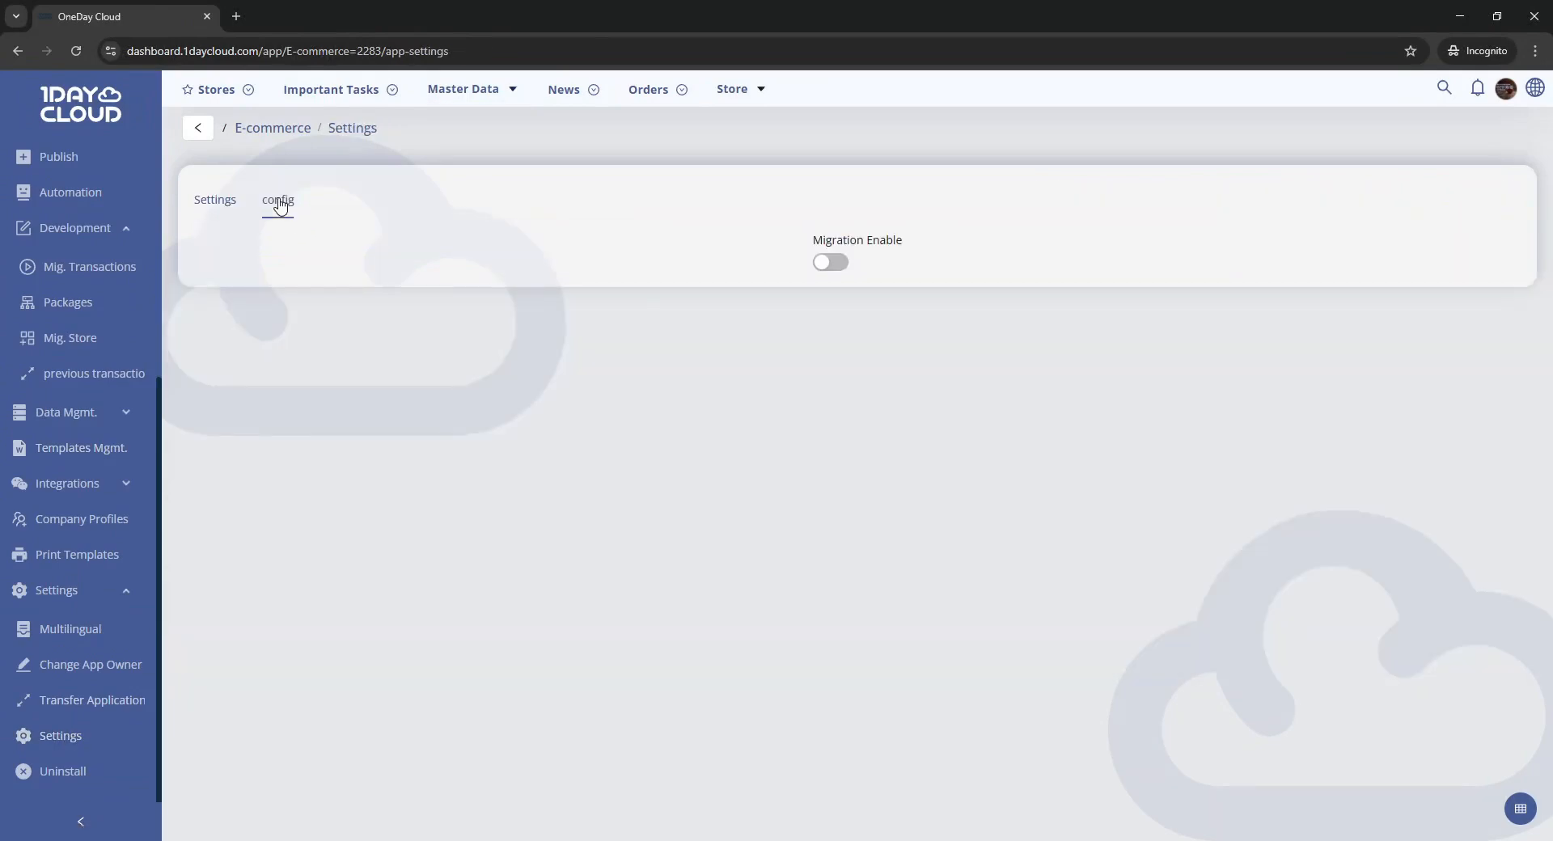
left_click(827, 262)
left_click_drag(822, 242, 918, 226)
left_click(918, 225)
left_click_drag(810, 240, 904, 238)
left_click(926, 267)
Add a new model named "Reusable Model" to the app, keeping the default model options
scroll(81, 453, "up", 5)
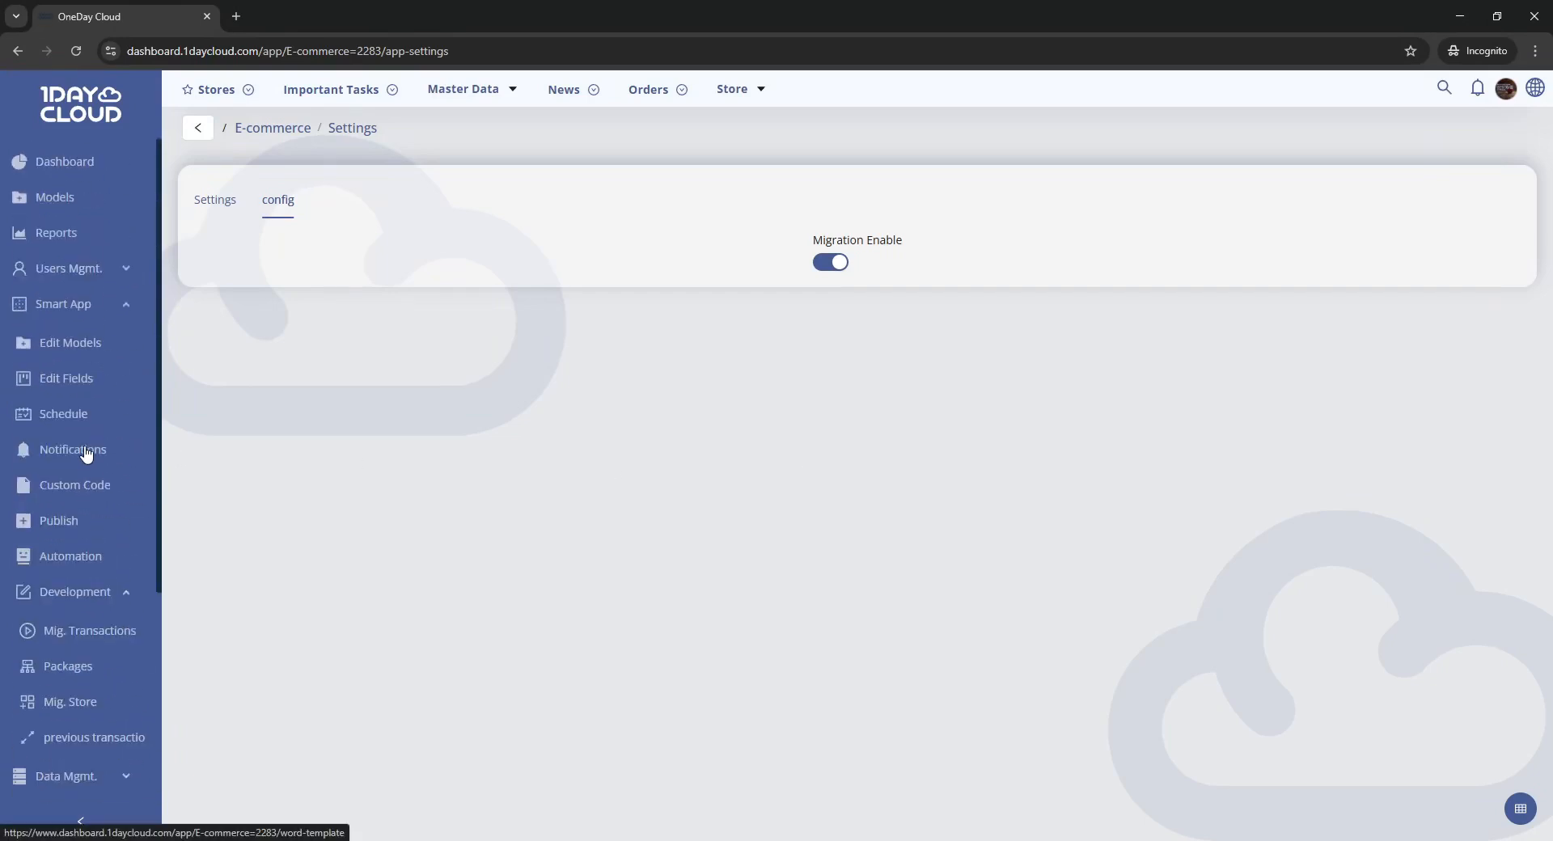
left_click(67, 360)
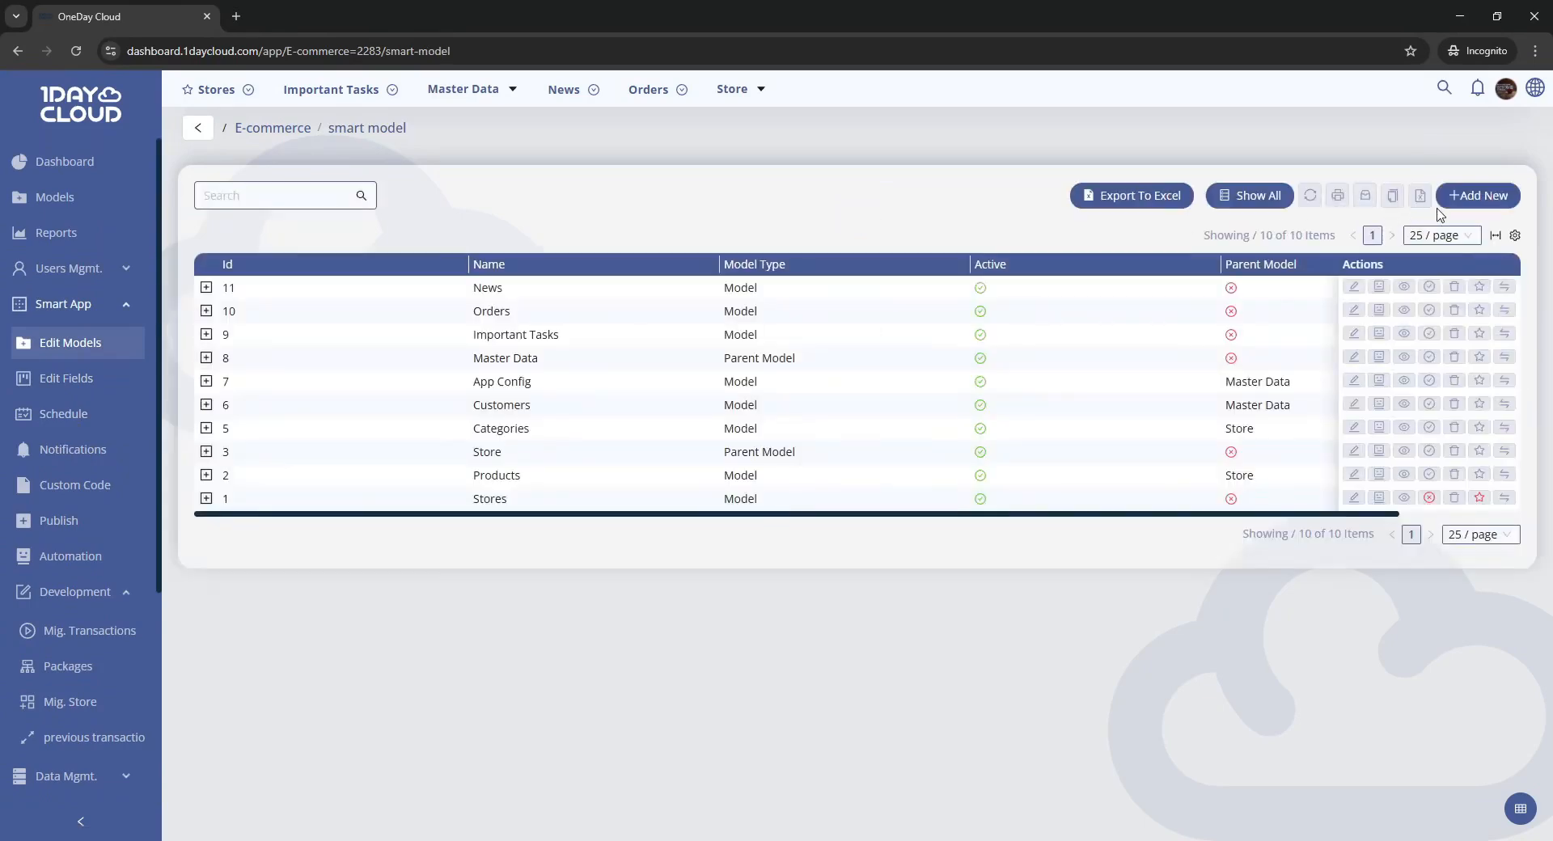
left_click(1470, 196)
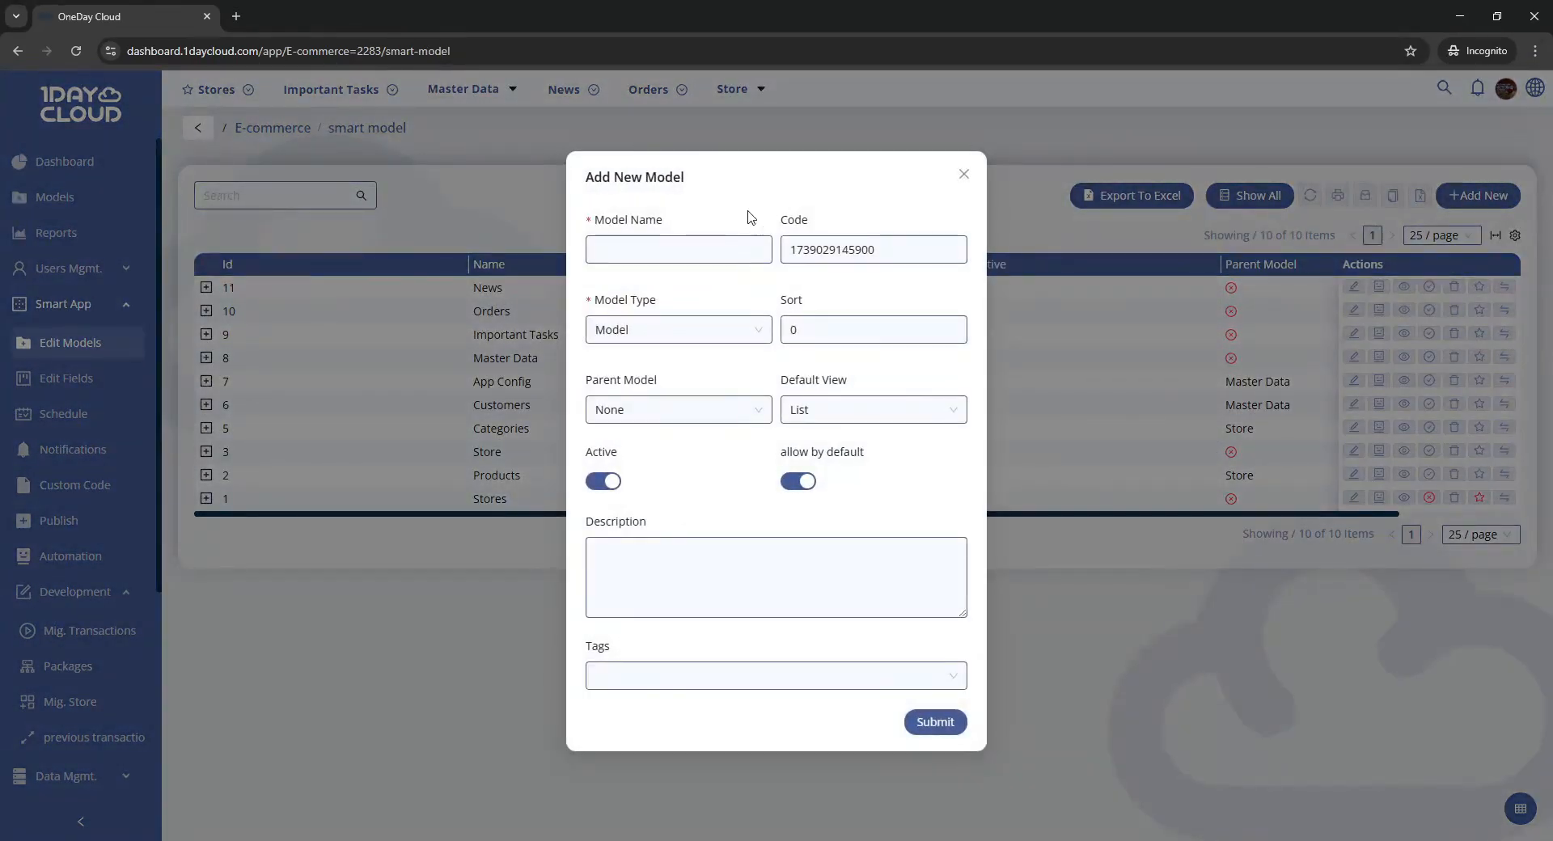
left_click(710, 243)
type("Reusable Model")
left_click(930, 721)
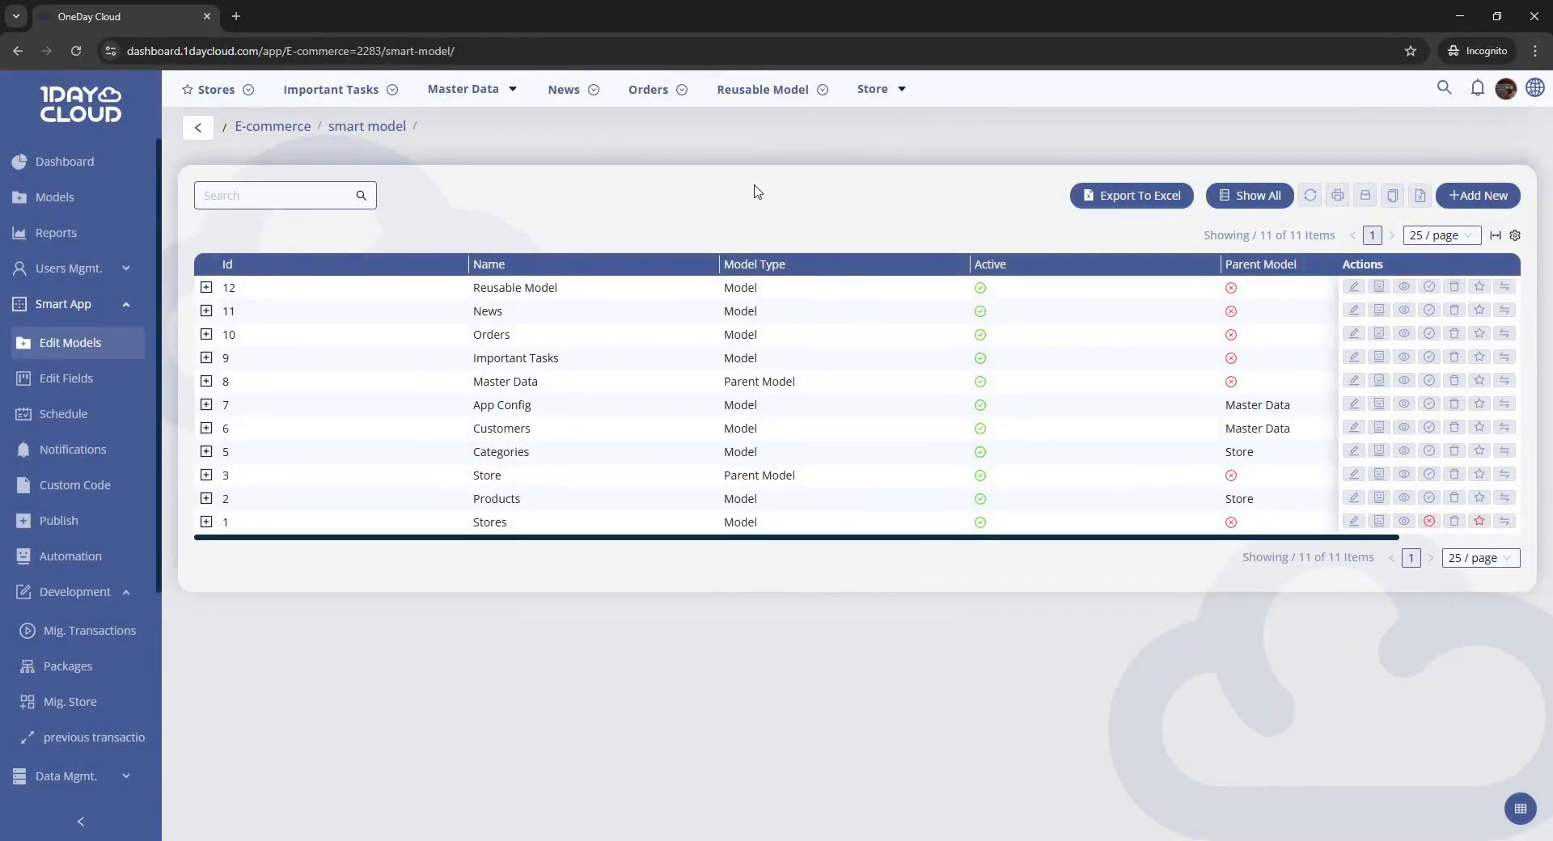
Open Reusable Model in the form builder and add Mobile, Map and Email fields to its default container
left_click(750, 91)
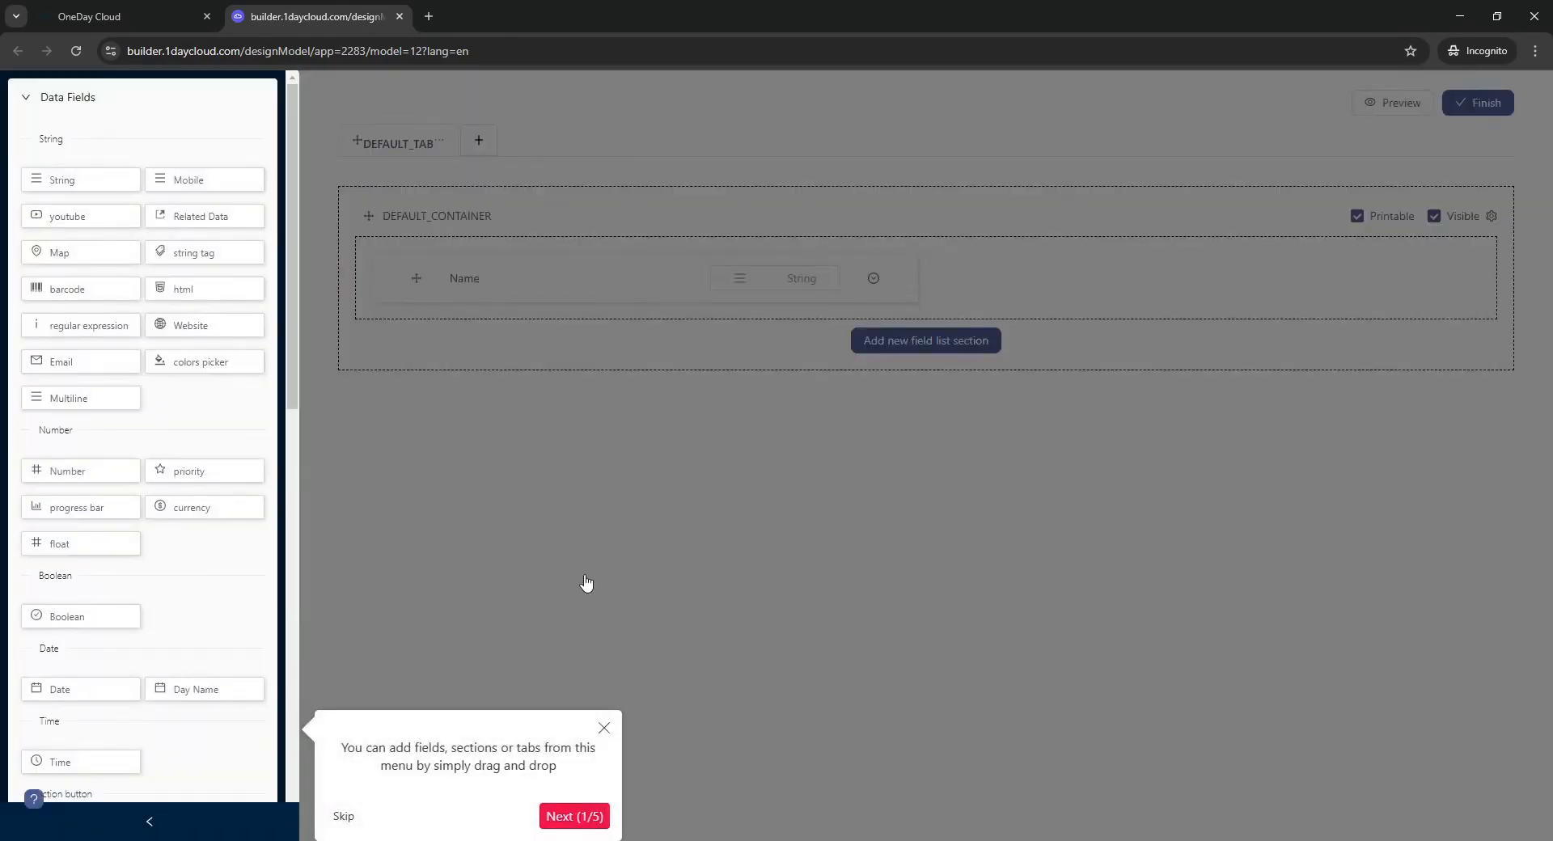
left_click(344, 815)
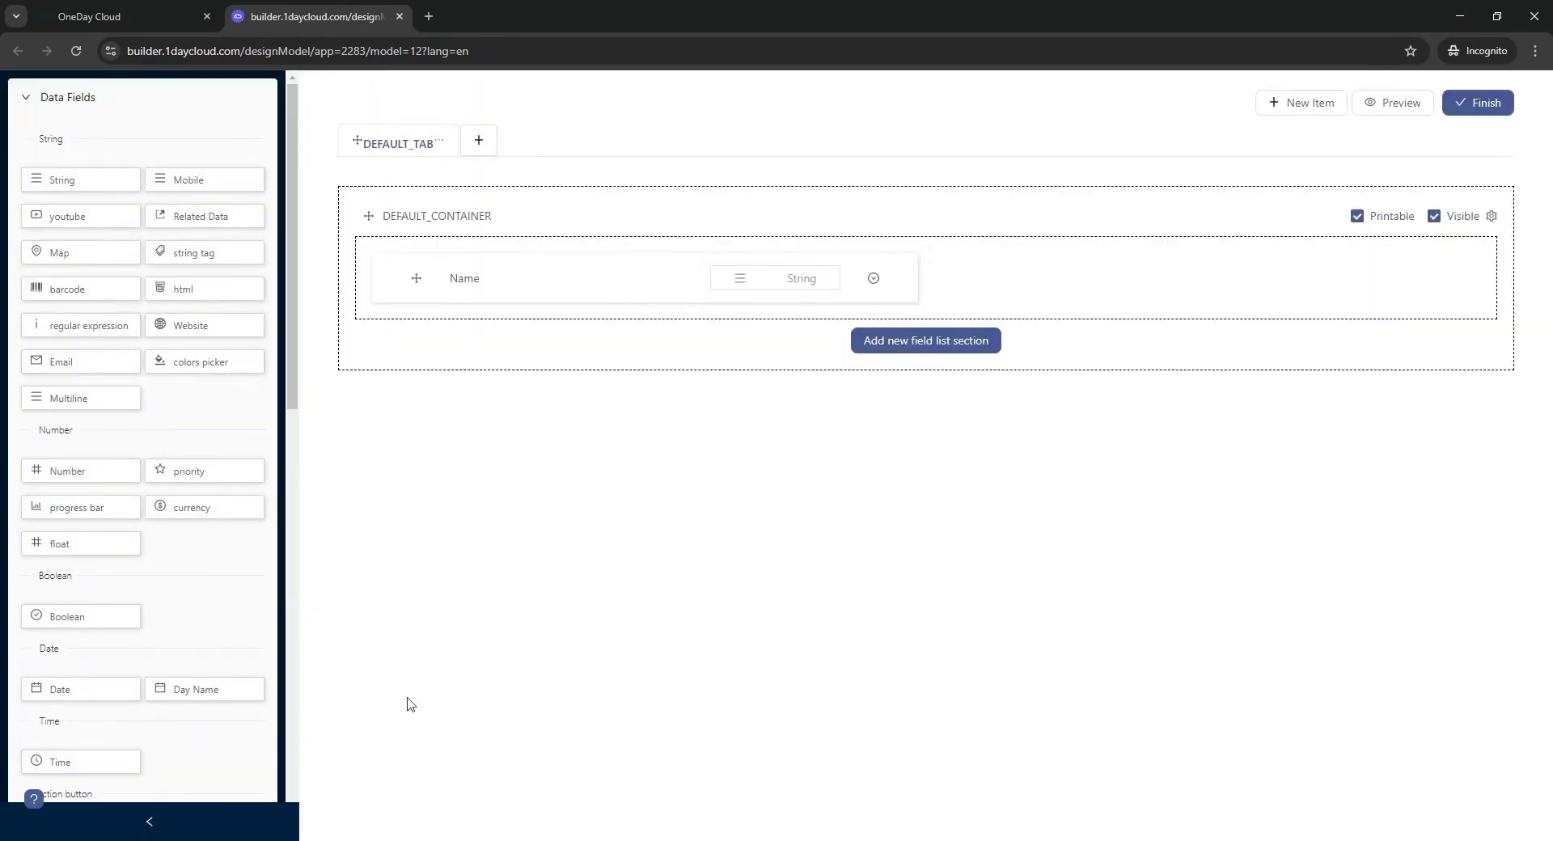
left_click_drag(237, 181, 1247, 278)
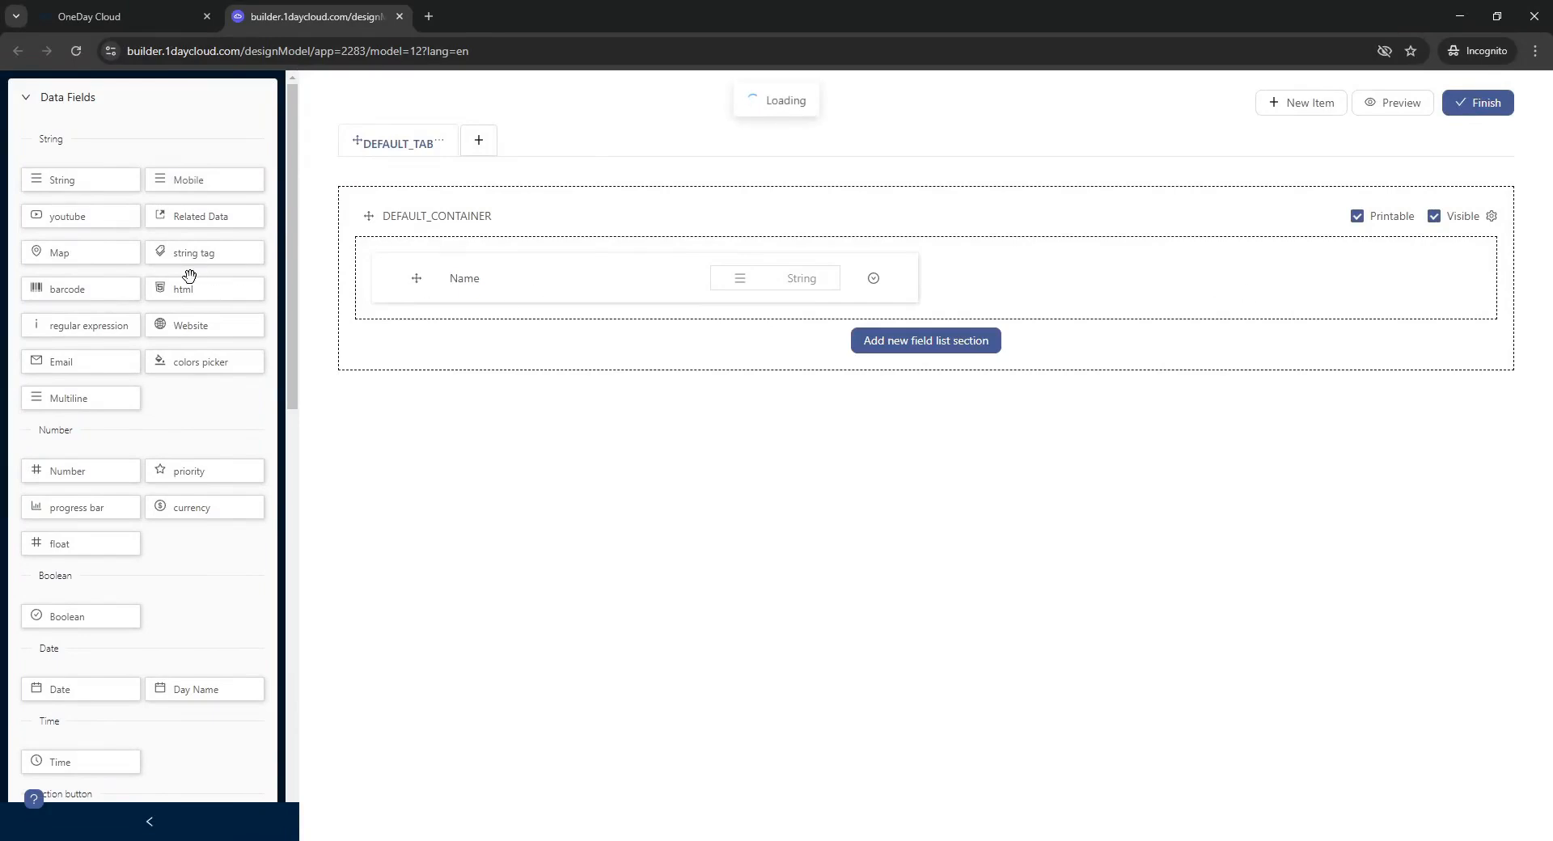
left_click_drag(90, 253, 598, 319)
left_click_drag(101, 358, 1178, 356)
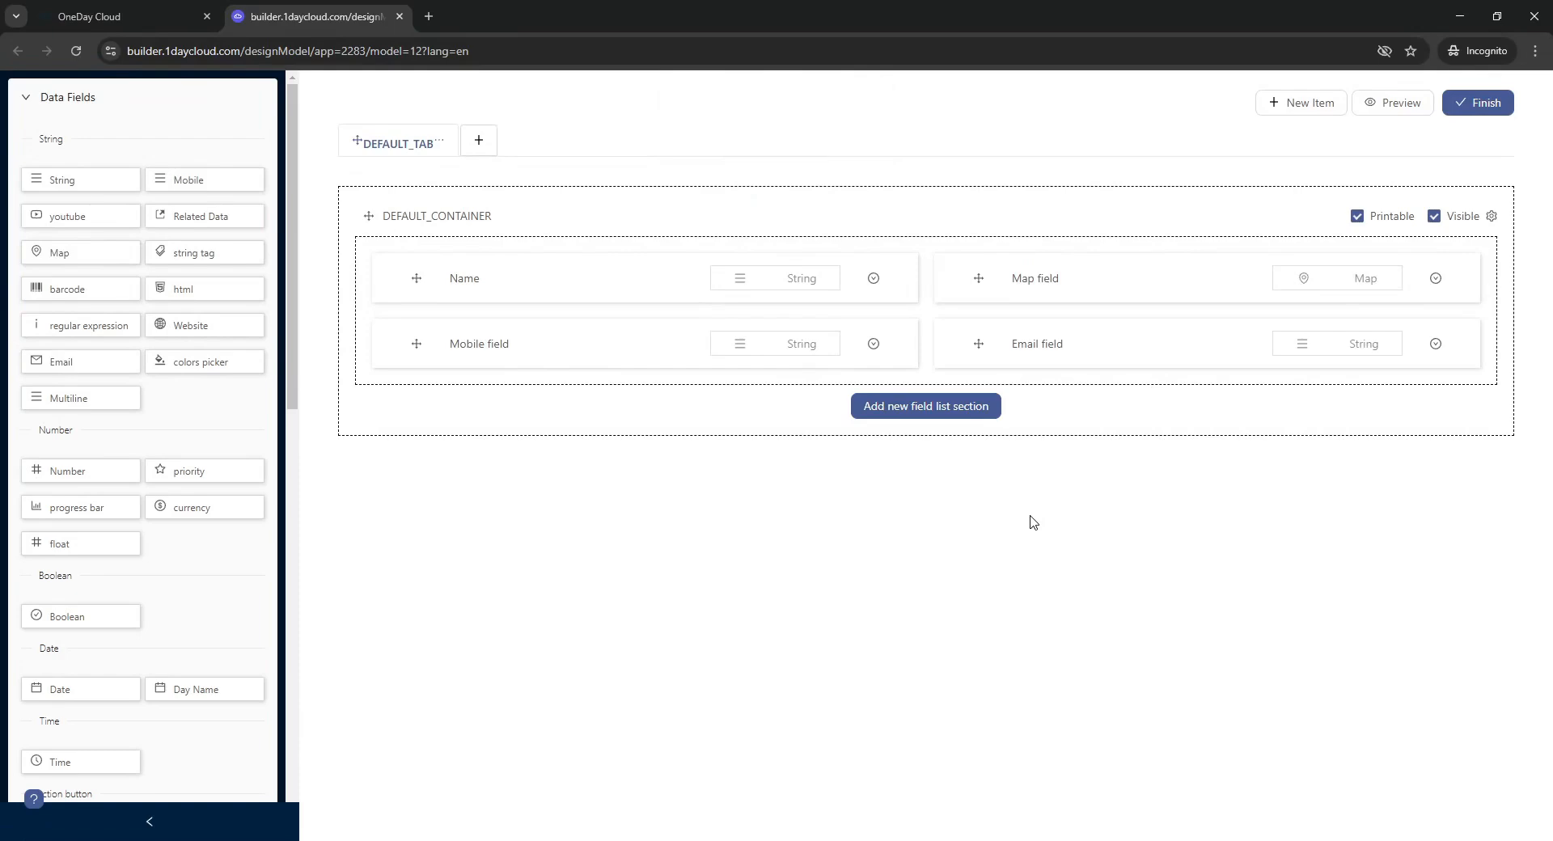
Back in the dashboard, turn off Migration Enable in the app's config settings and open the migration transactions list
left_click(159, 15)
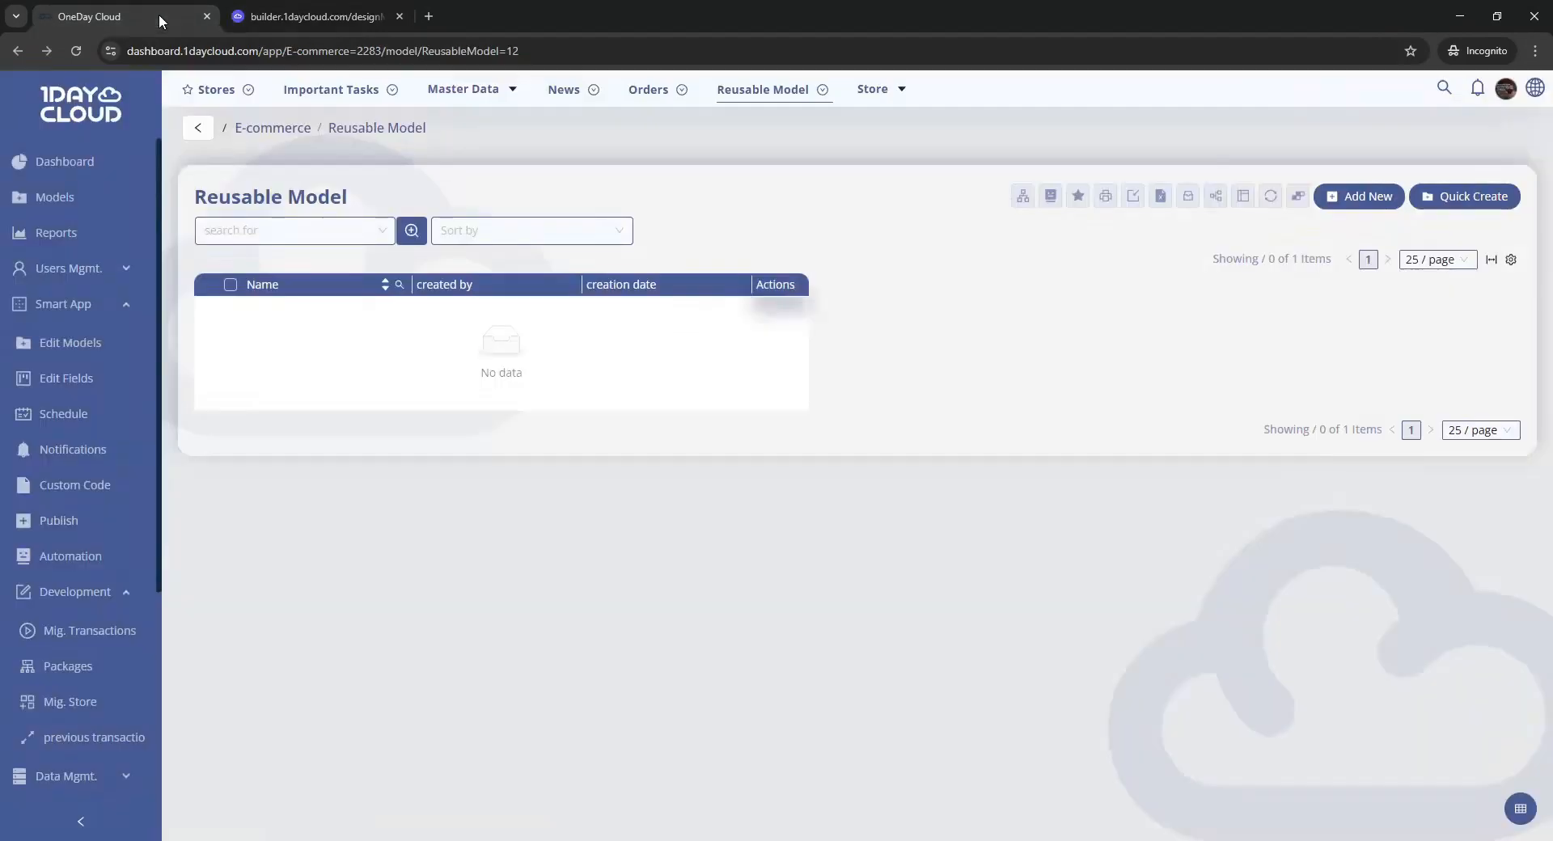
scroll(49, 432, "down", 6)
left_click(91, 749)
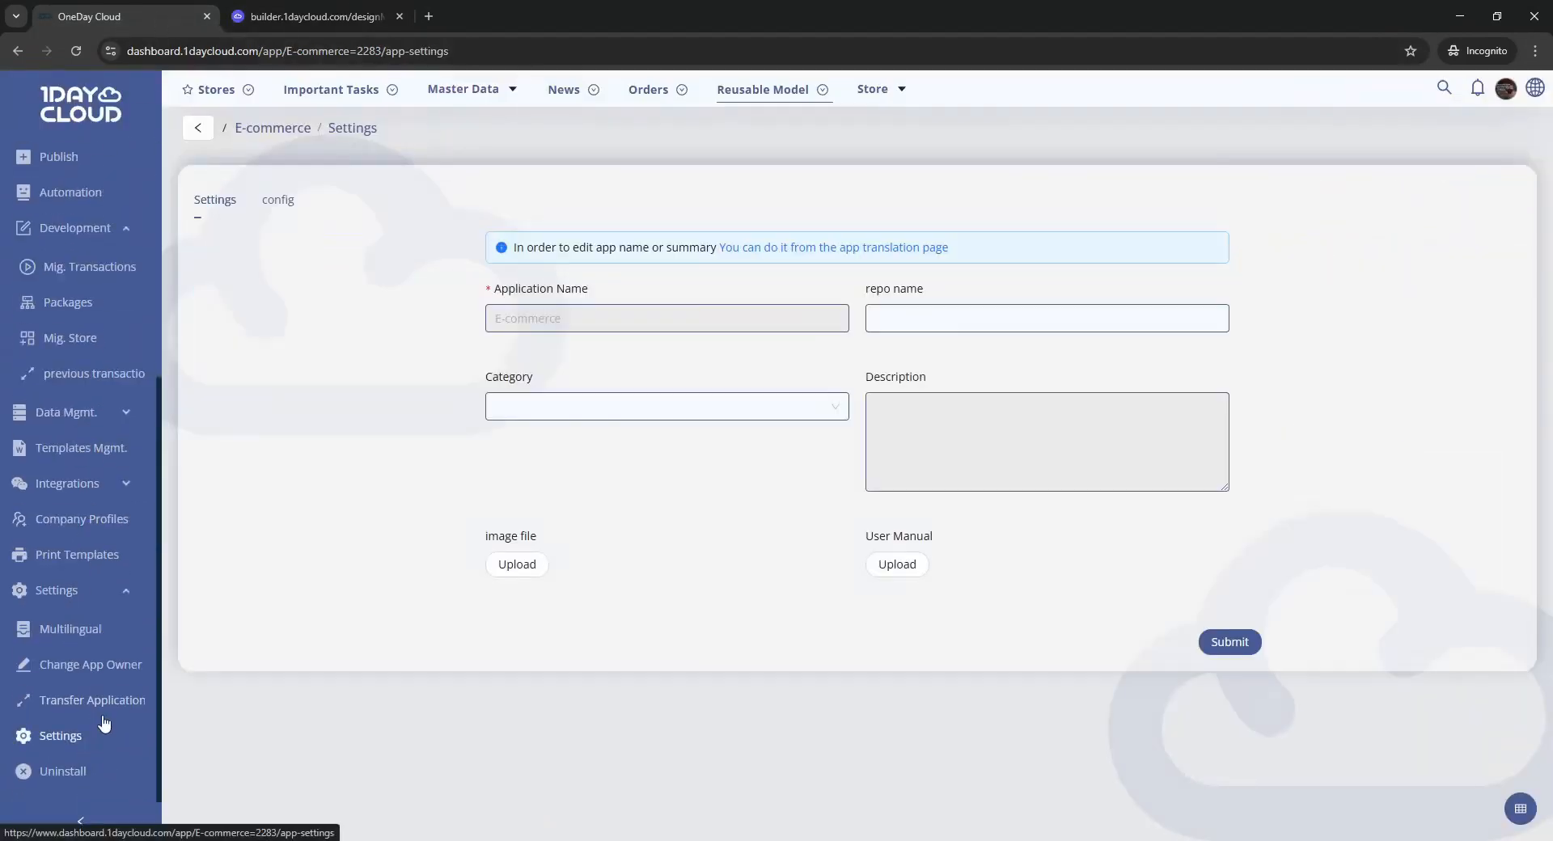
left_click(277, 202)
left_click(843, 263)
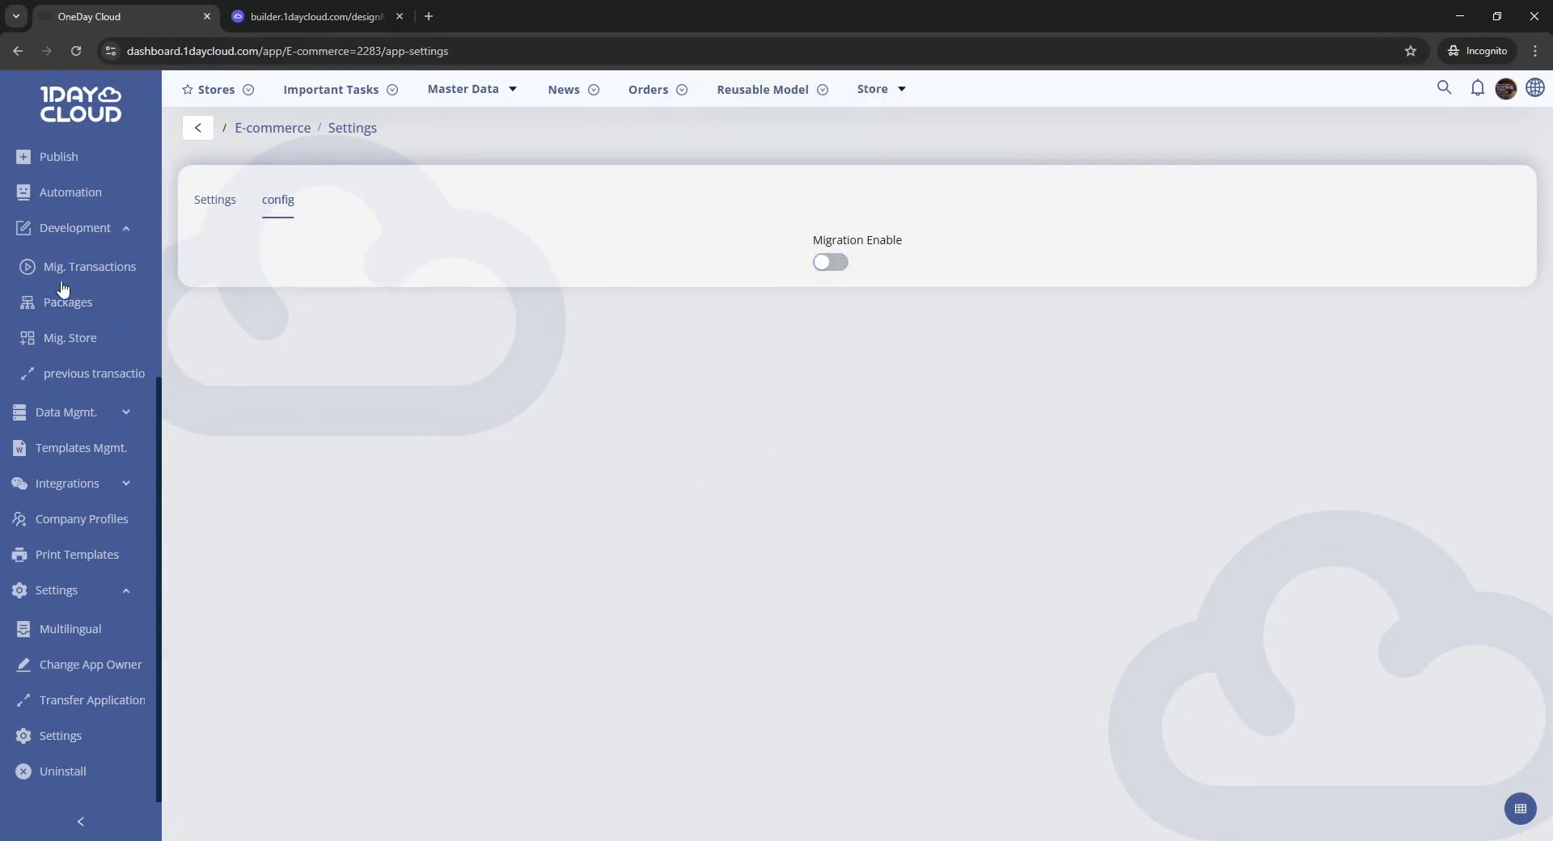
left_click(93, 271)
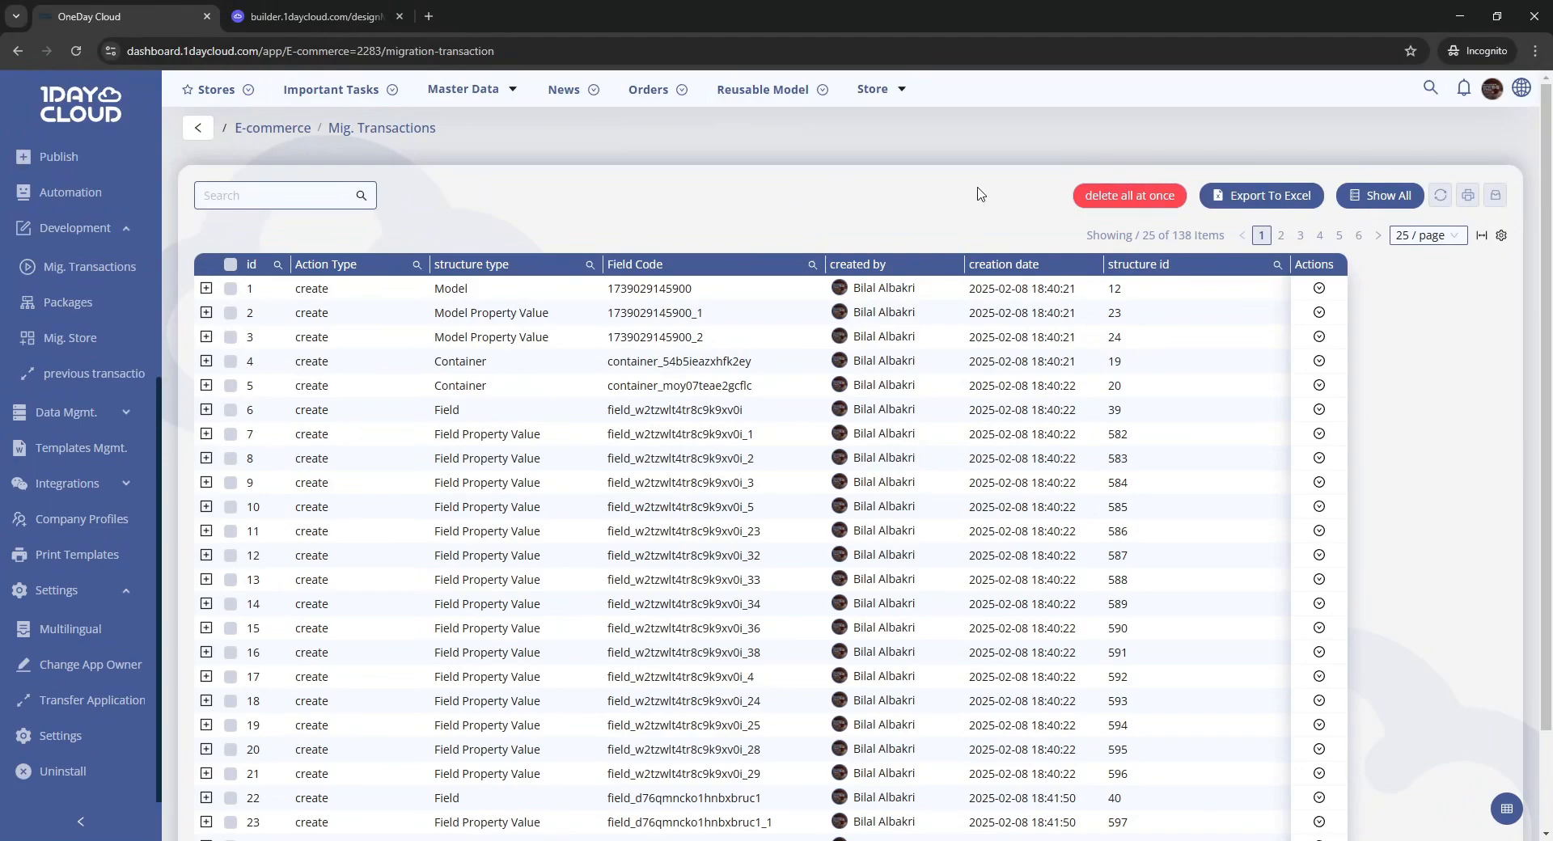
left_click(1318, 314)
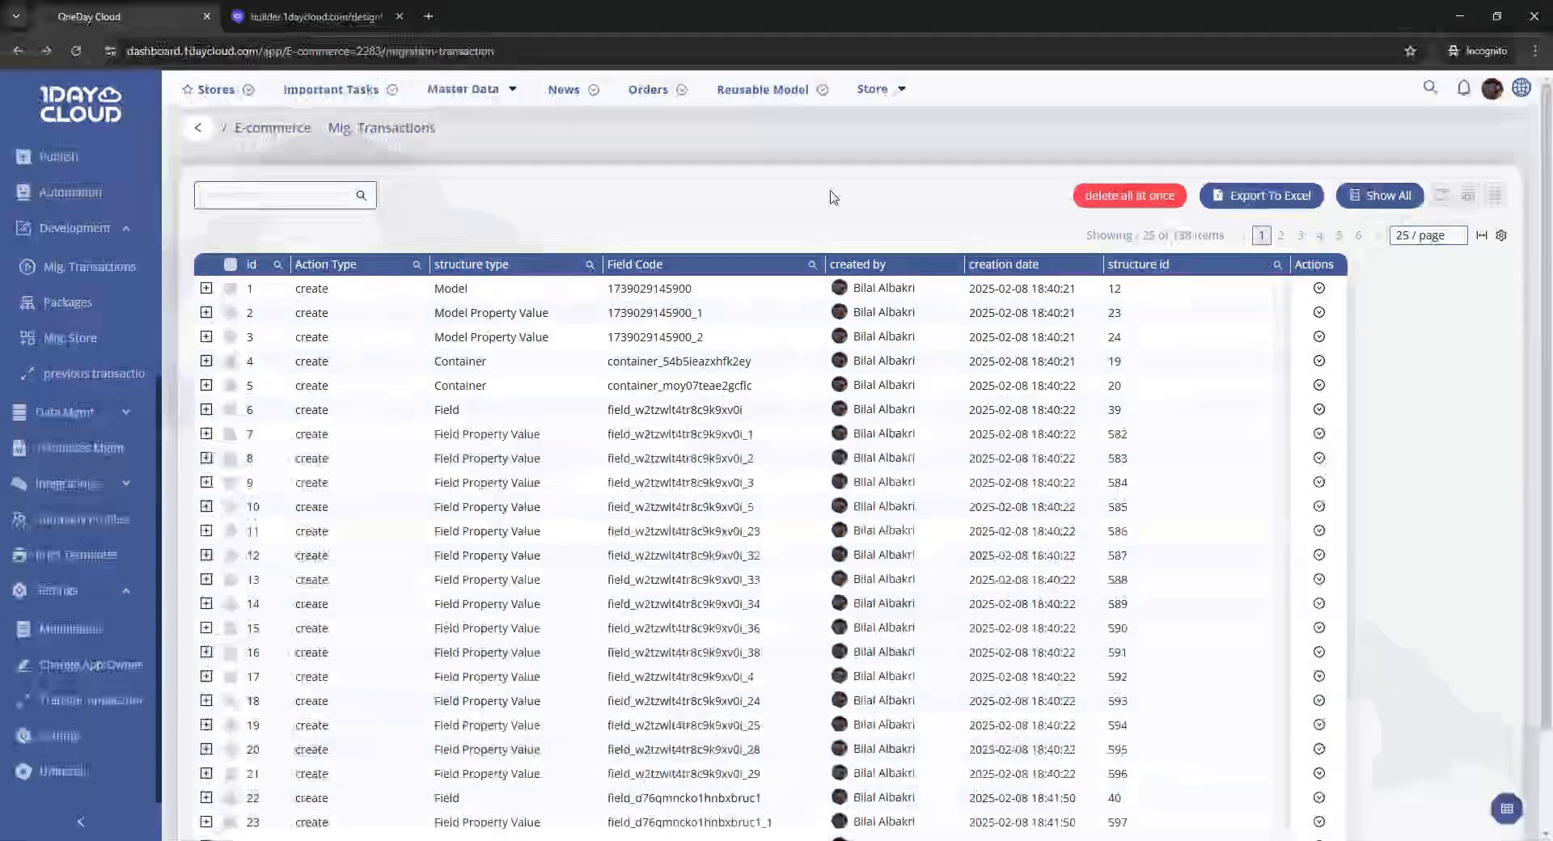
Create a migration package named "My Package"
left_click(71, 303)
left_click(1440, 203)
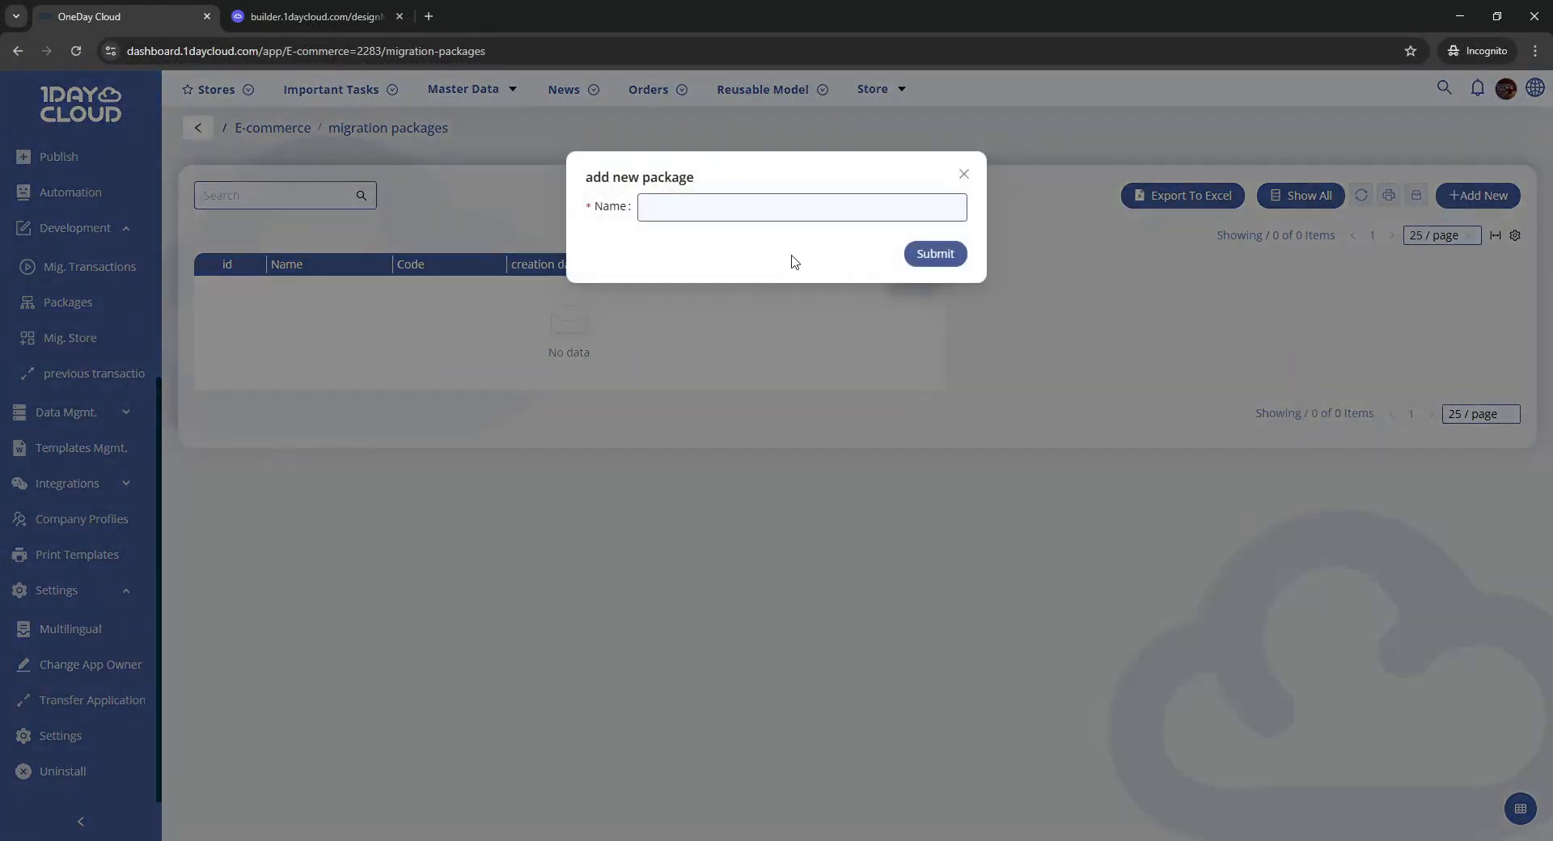
type("My Package")
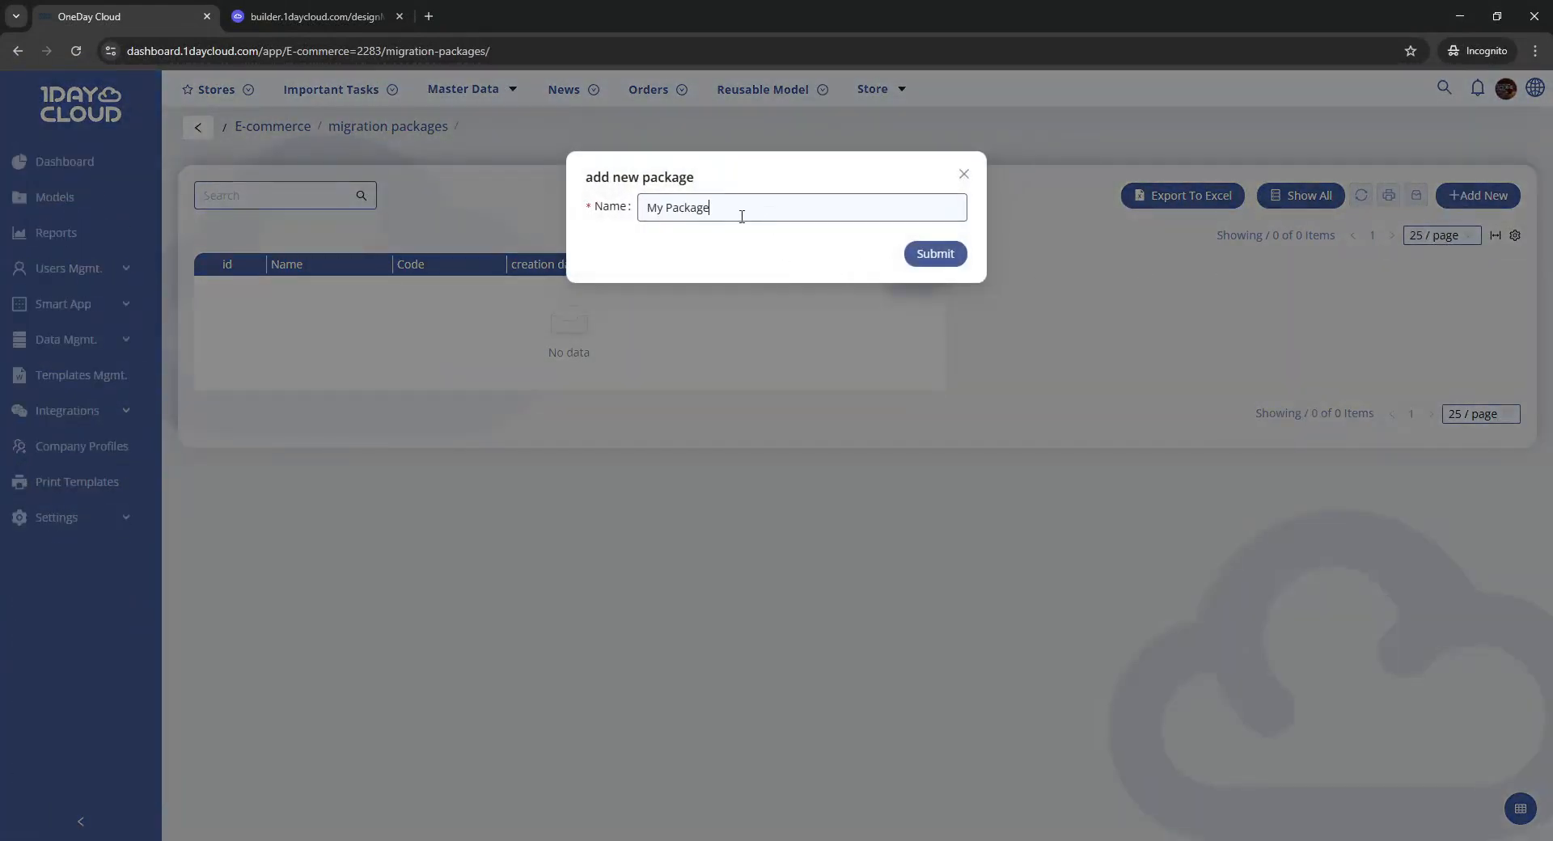
left_click(909, 254)
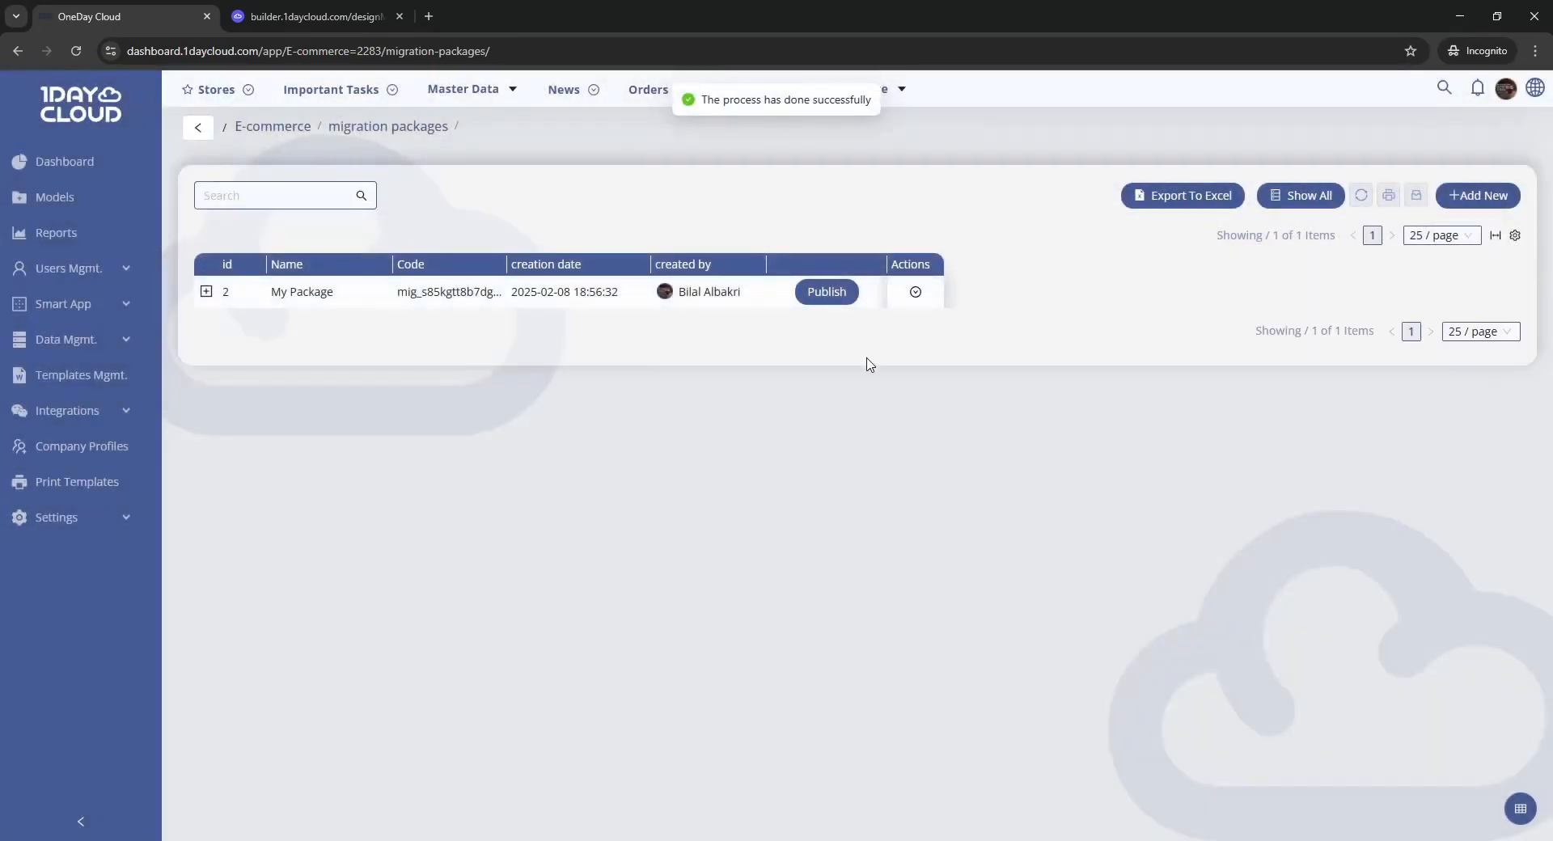
Open My Package and bring up the transactions that can be assigned to it
left_click(914, 291)
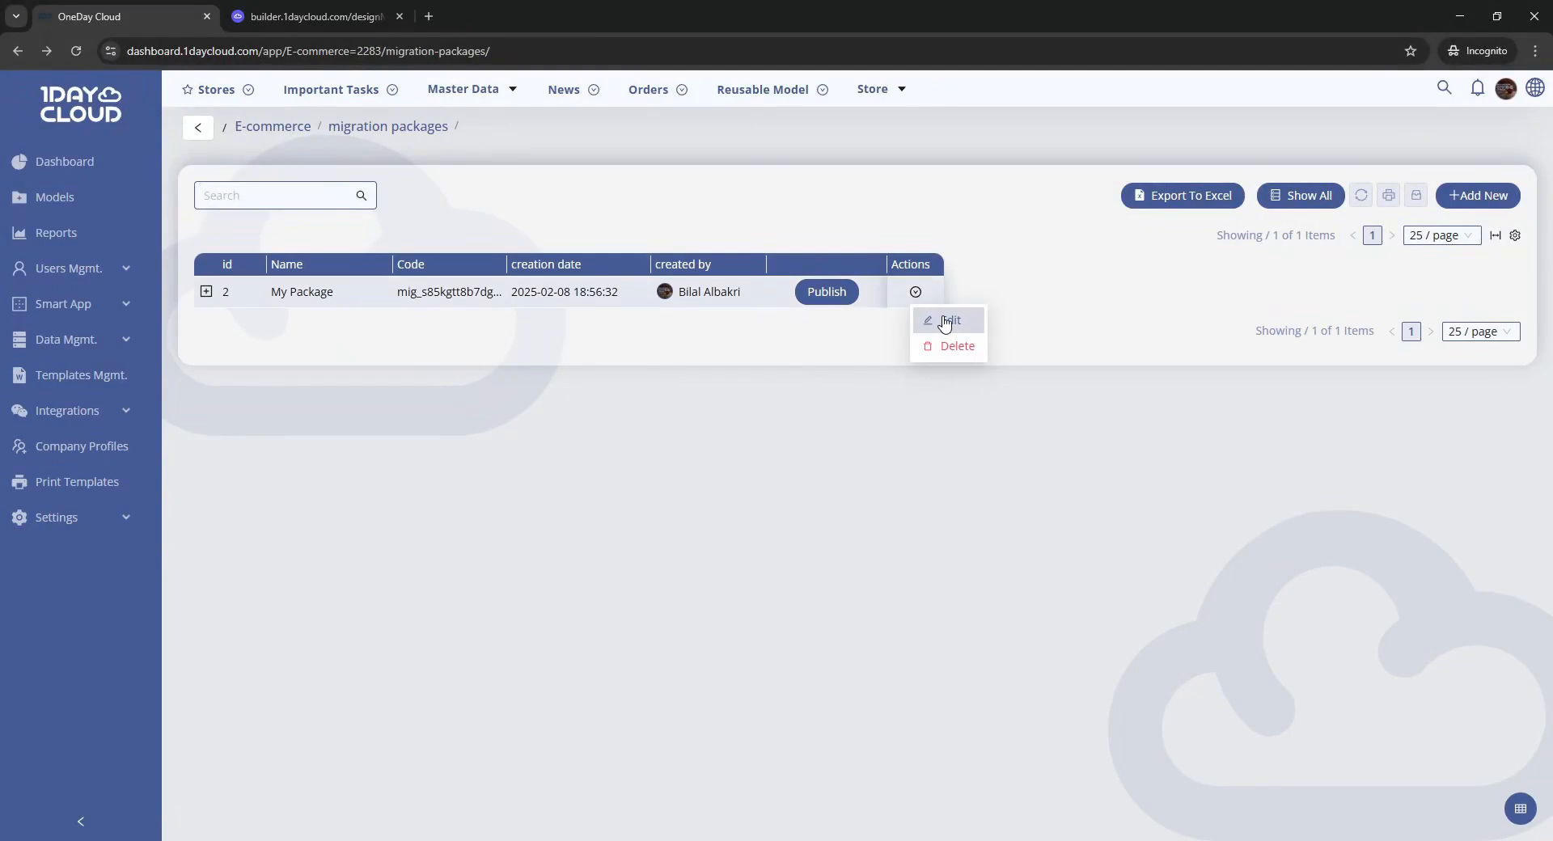
left_click(871, 350)
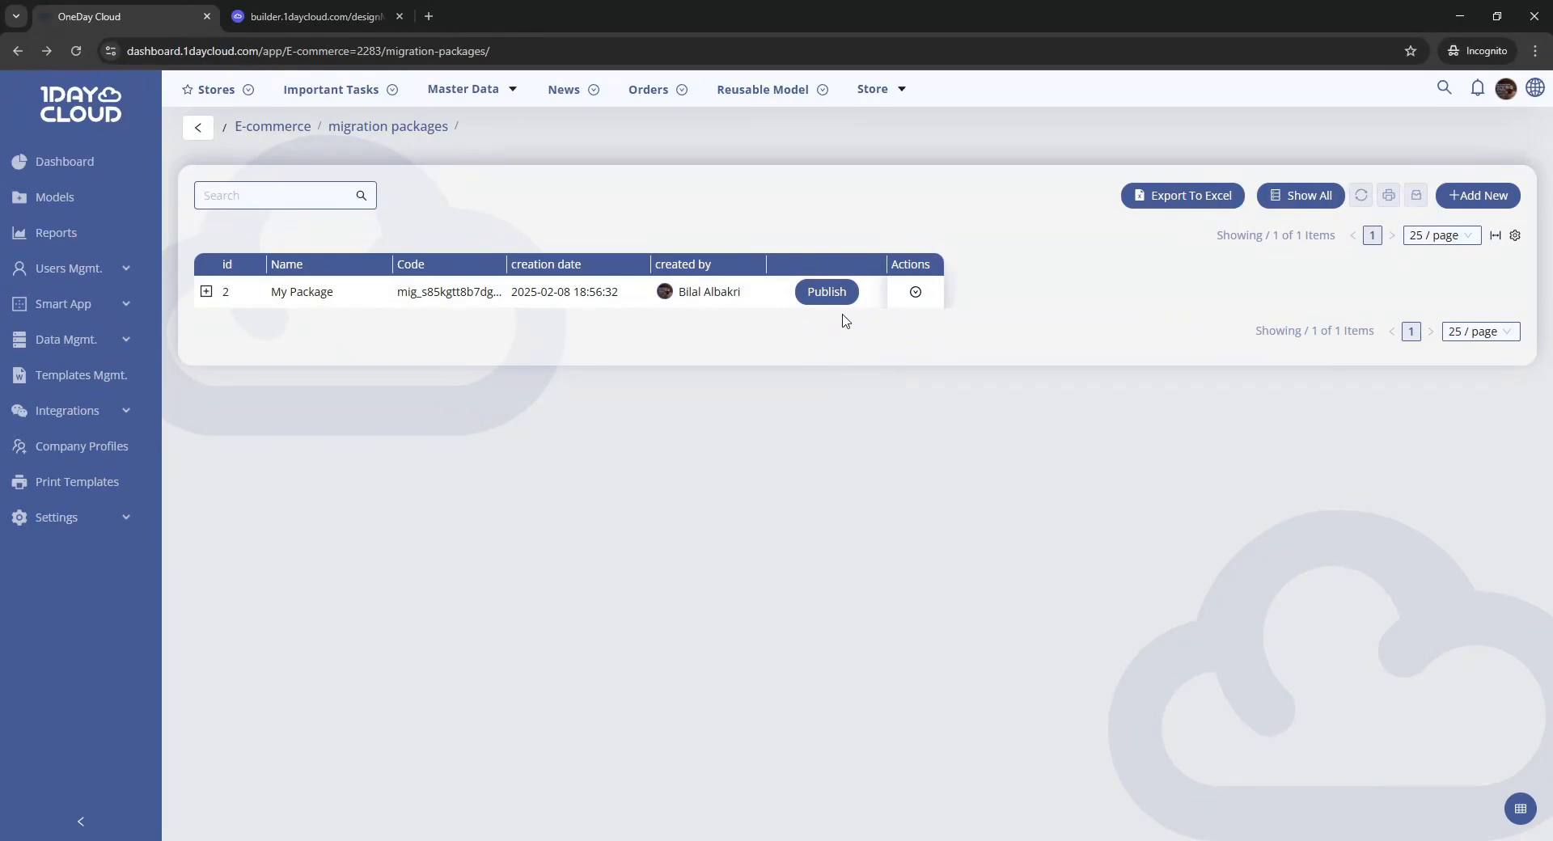
left_click(636, 303)
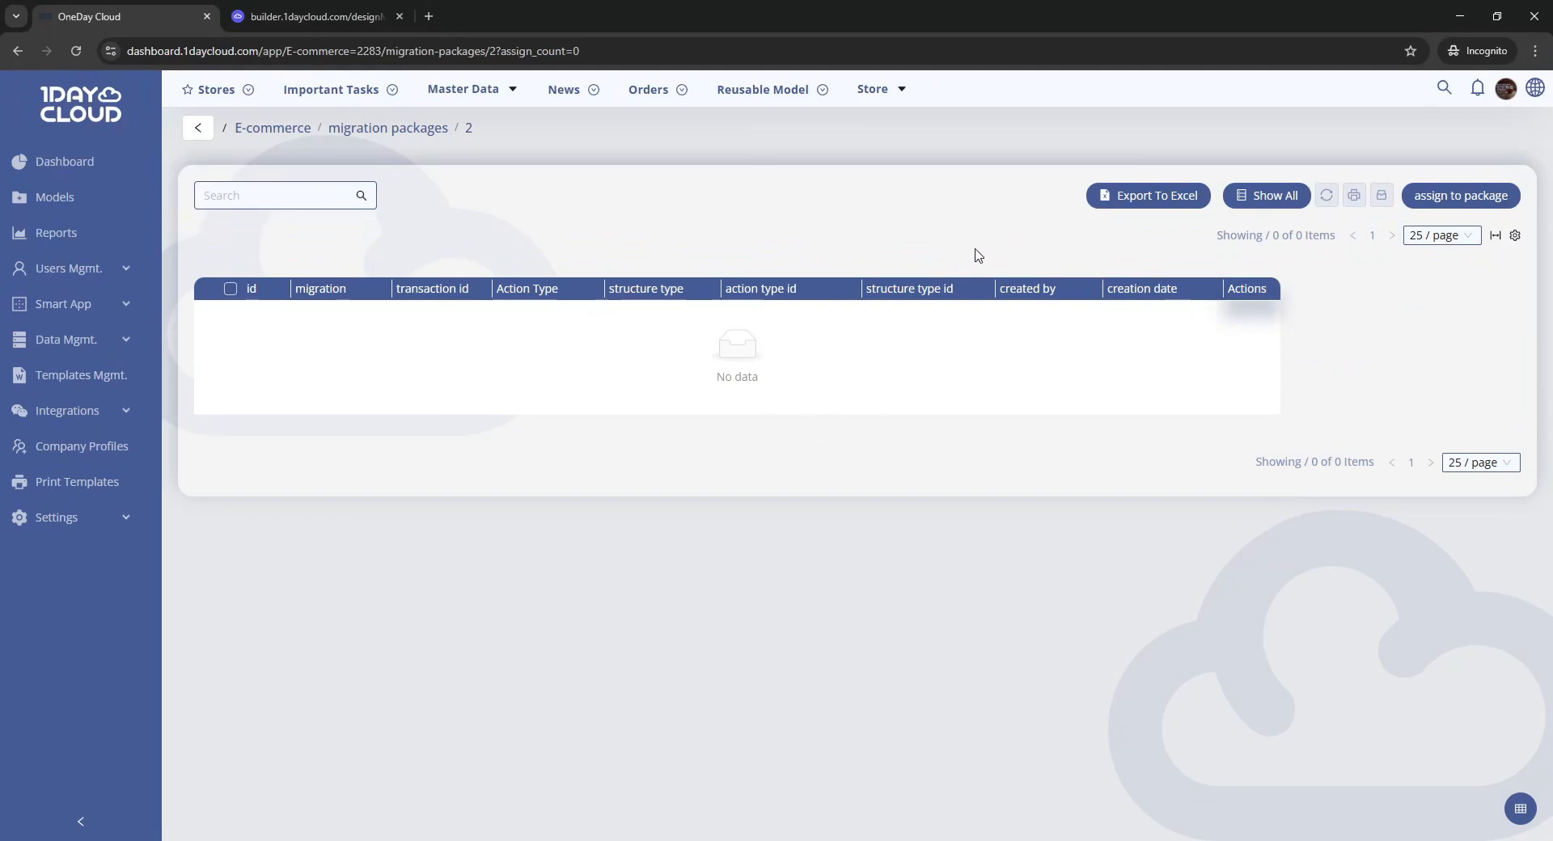
left_click(1445, 207)
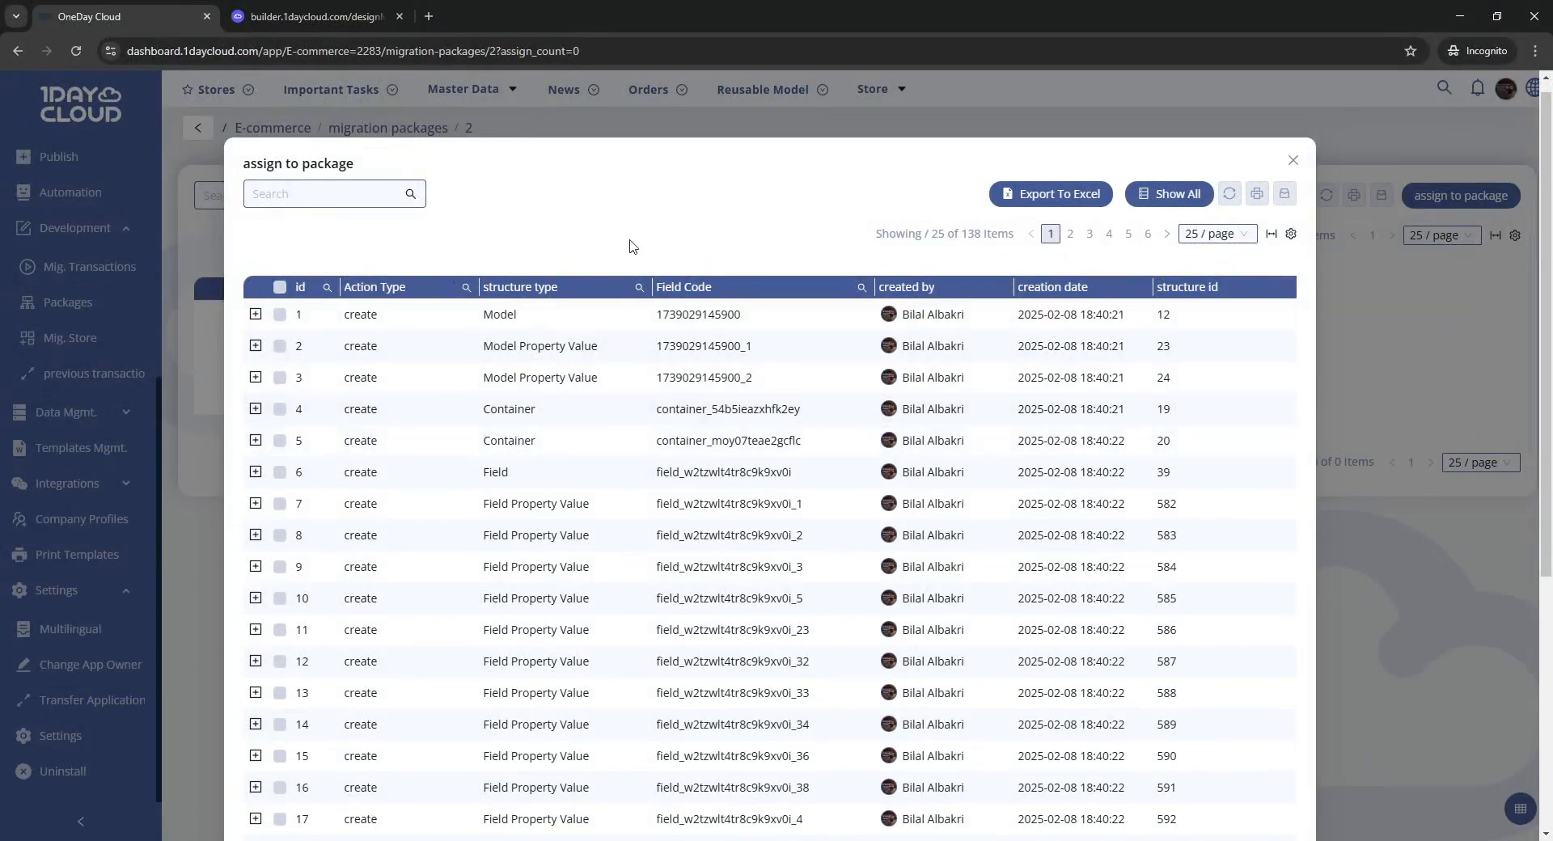
left_click(279, 346)
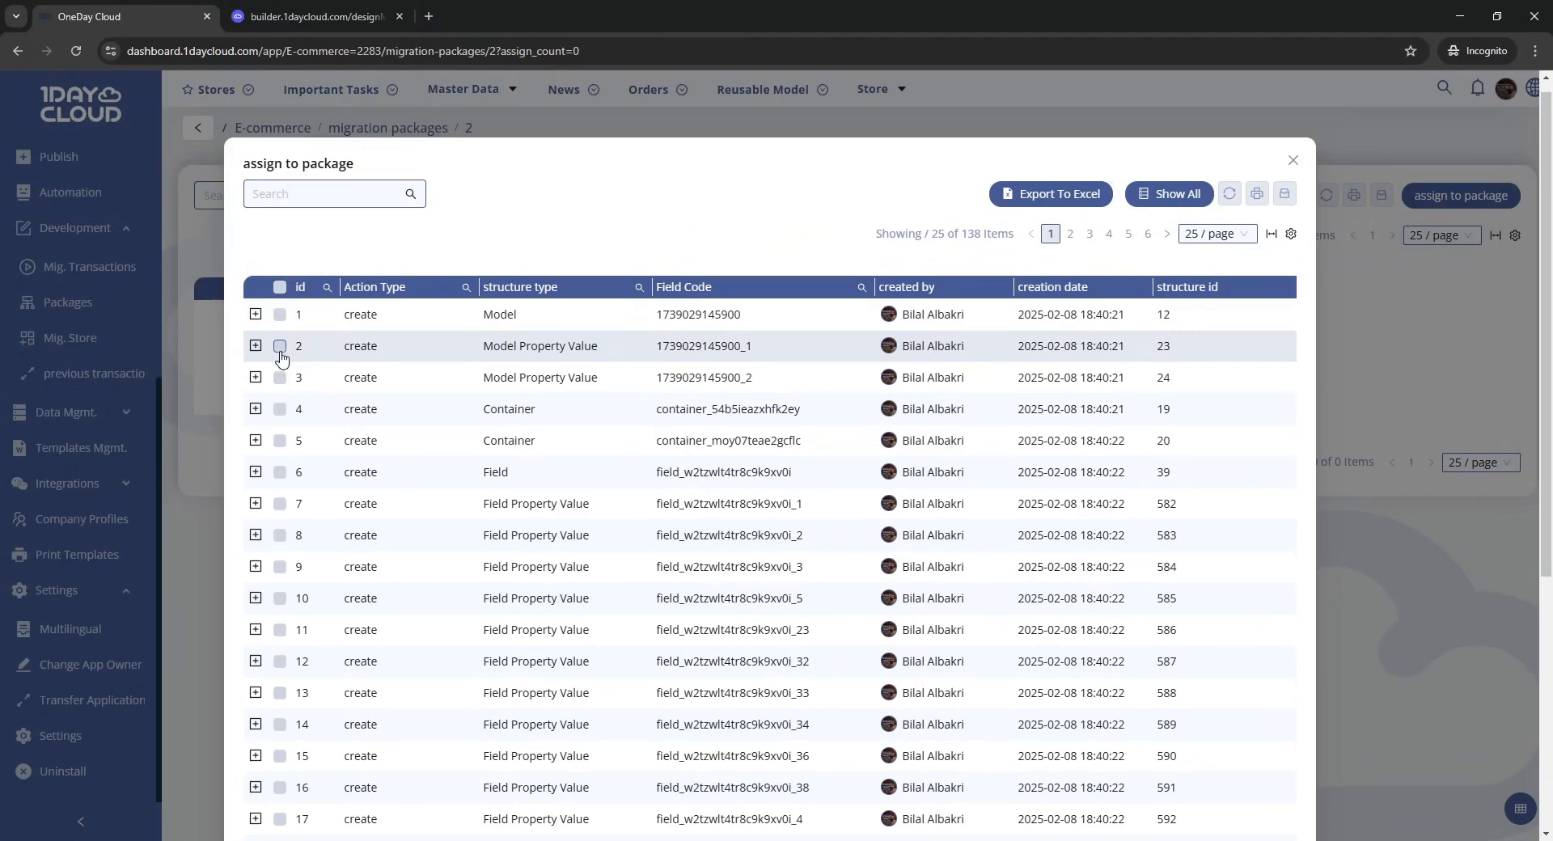
left_click(279, 383)
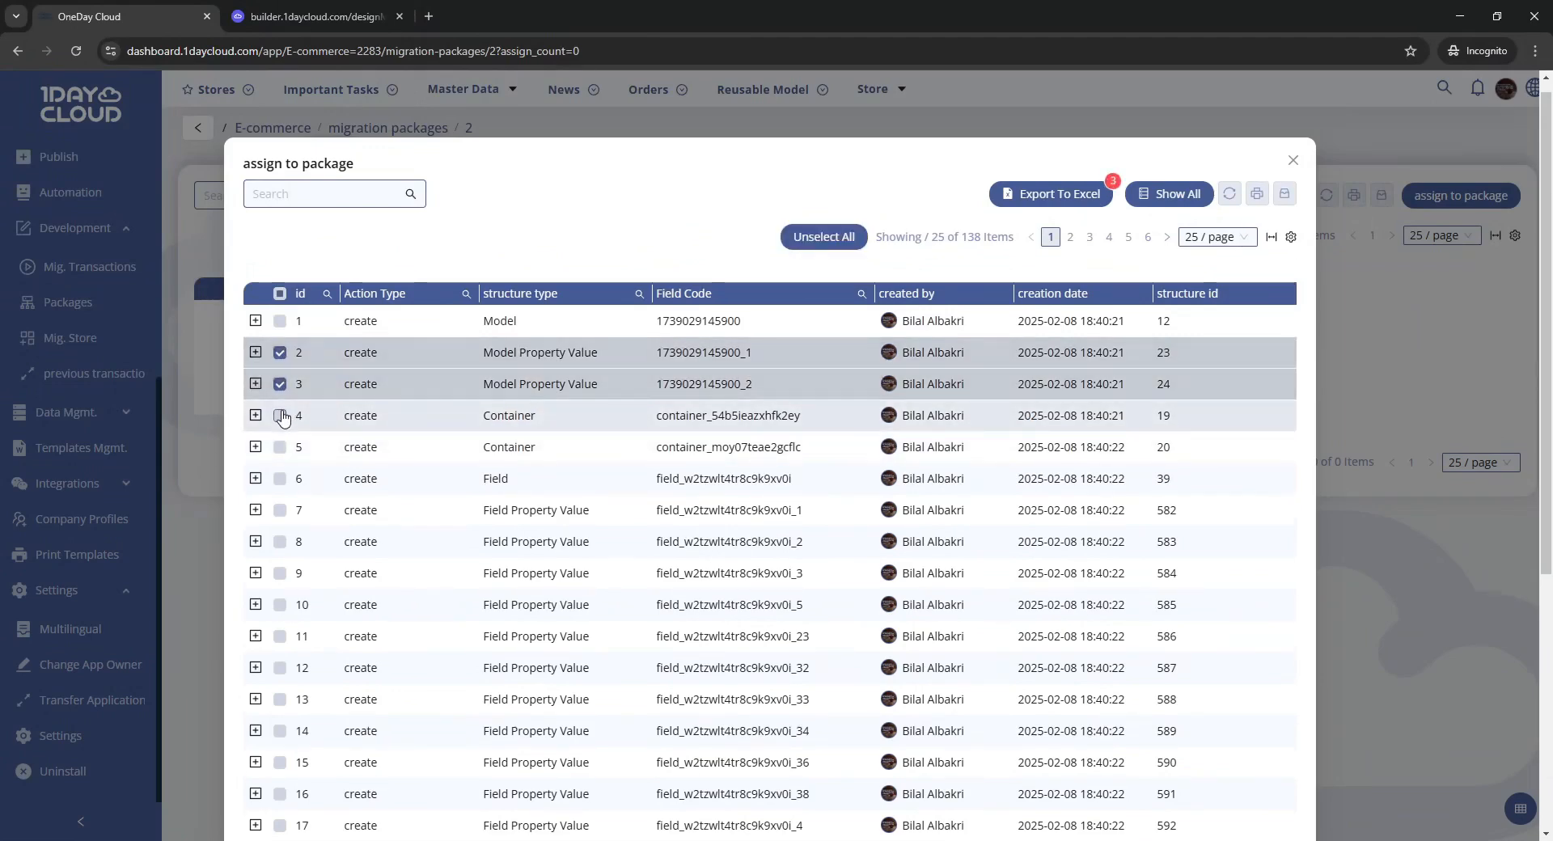
left_click(279, 415)
scroll(967, 465, "down", 5)
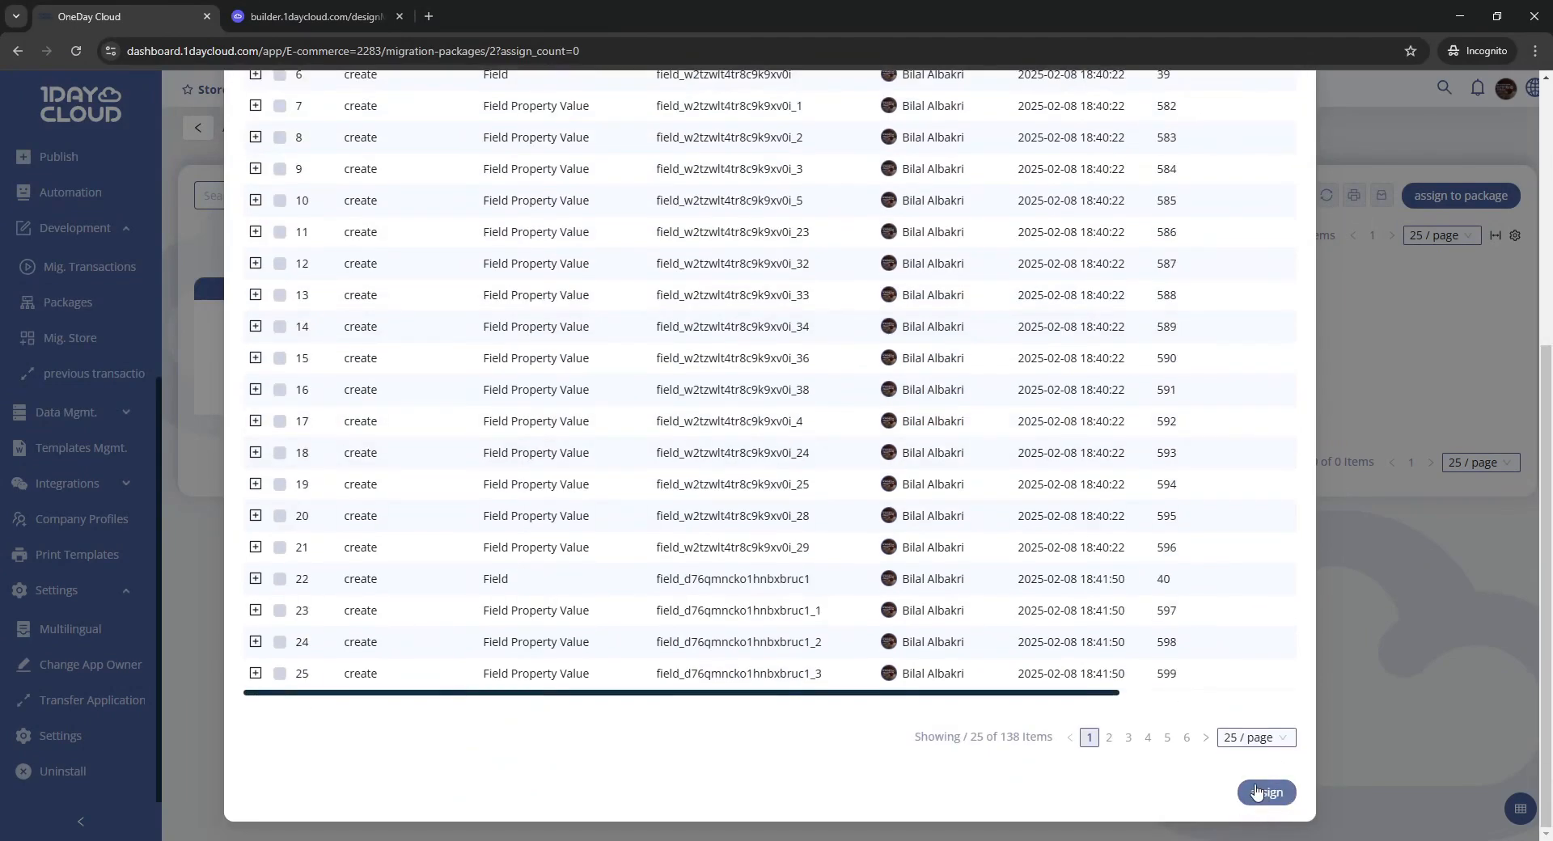
scroll(516, 540, "up", 5)
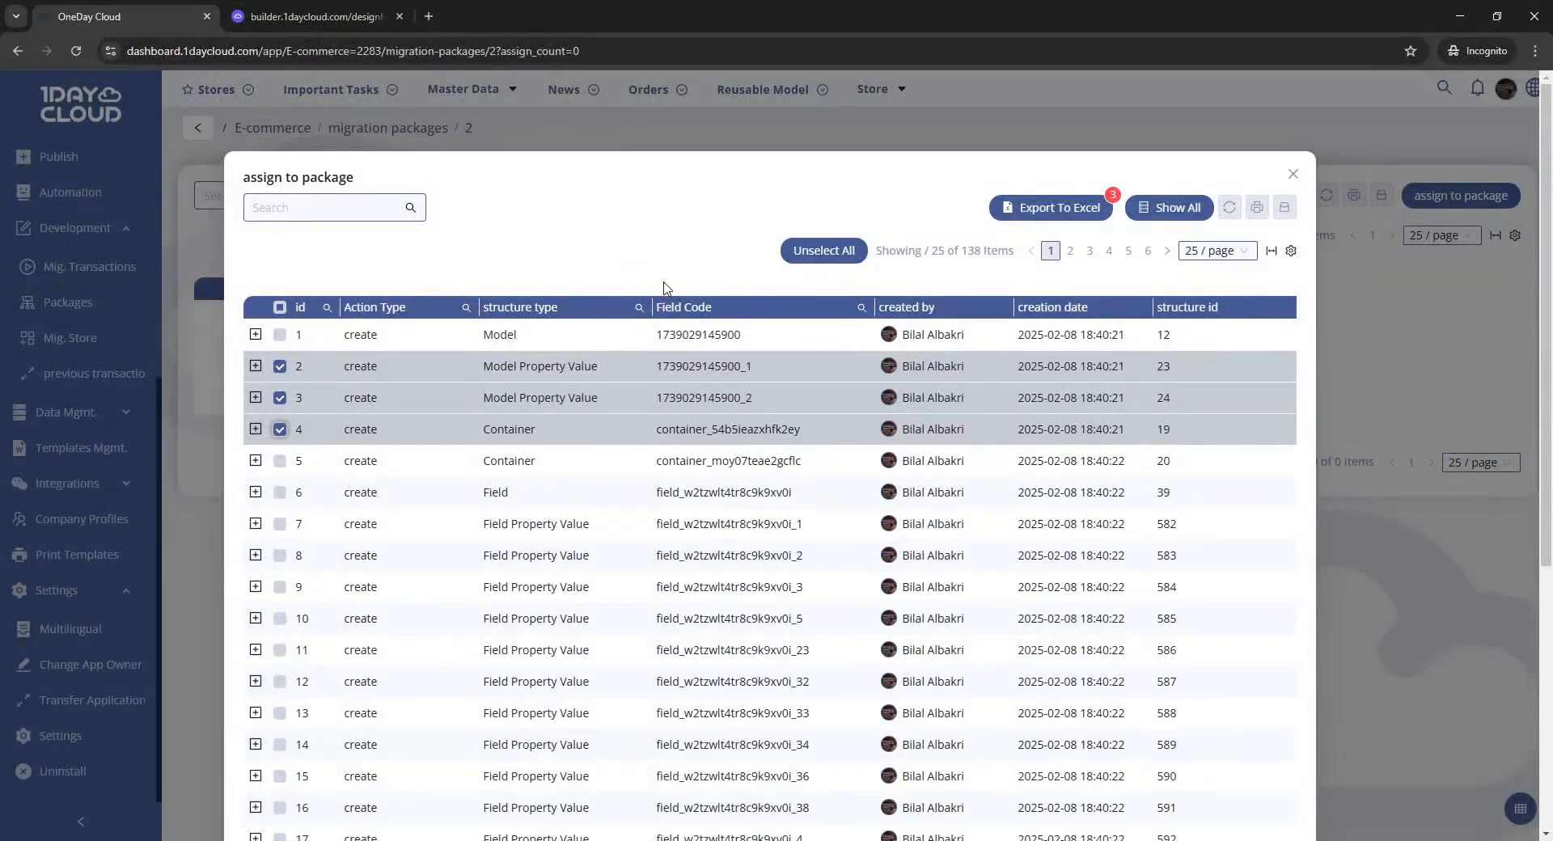
left_click(818, 252)
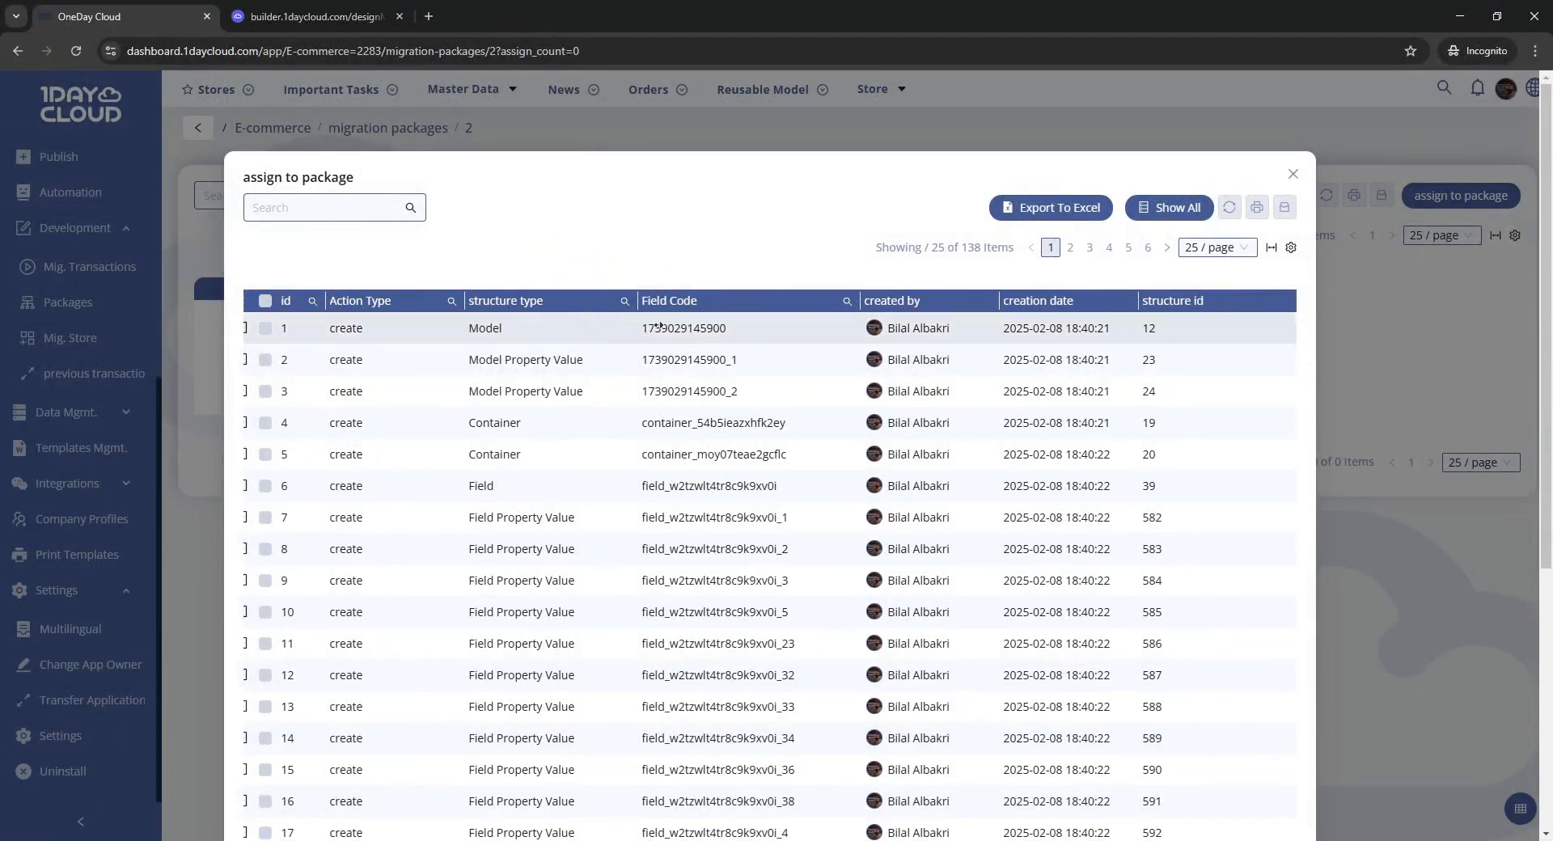
Assign the Model creation transaction with id 1 and its children to My Package, and look over the assigned transactions
scroll(592, 332, "right", 3)
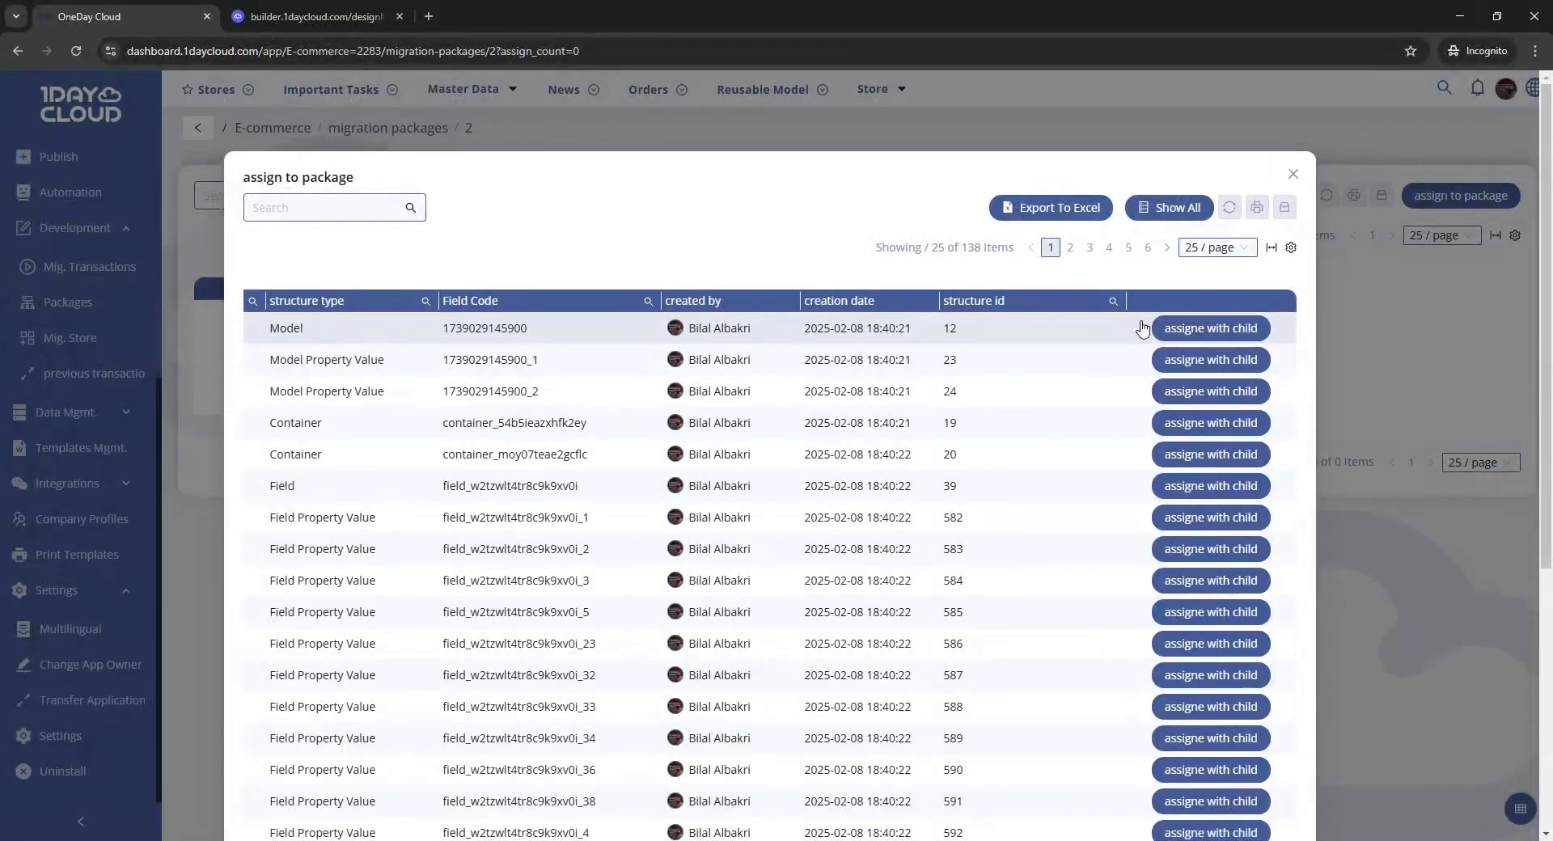
left_click(1188, 330)
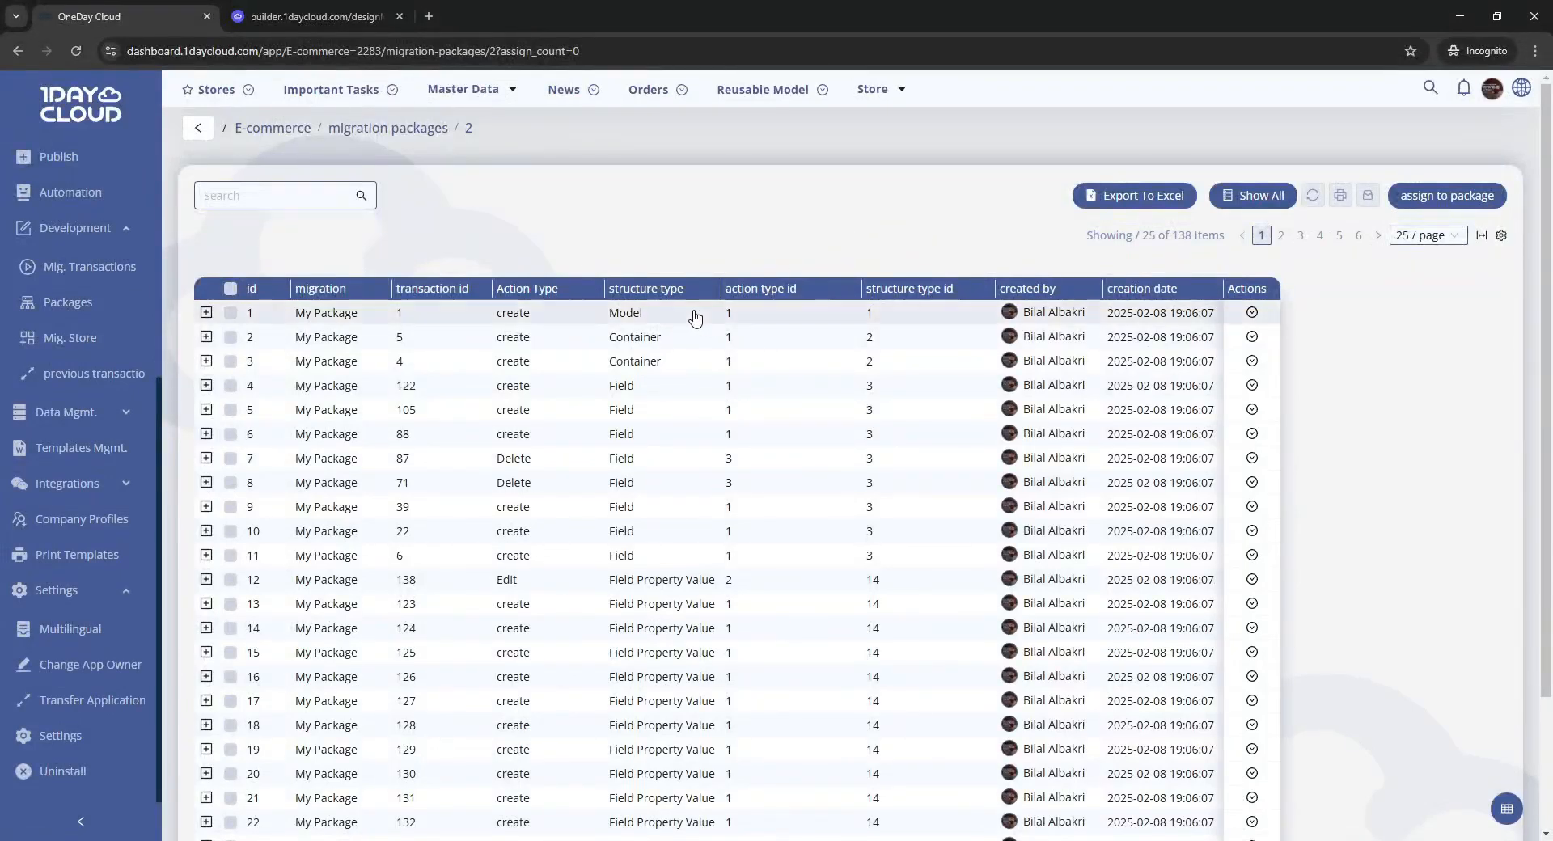
scroll(619, 335, "down", 2)
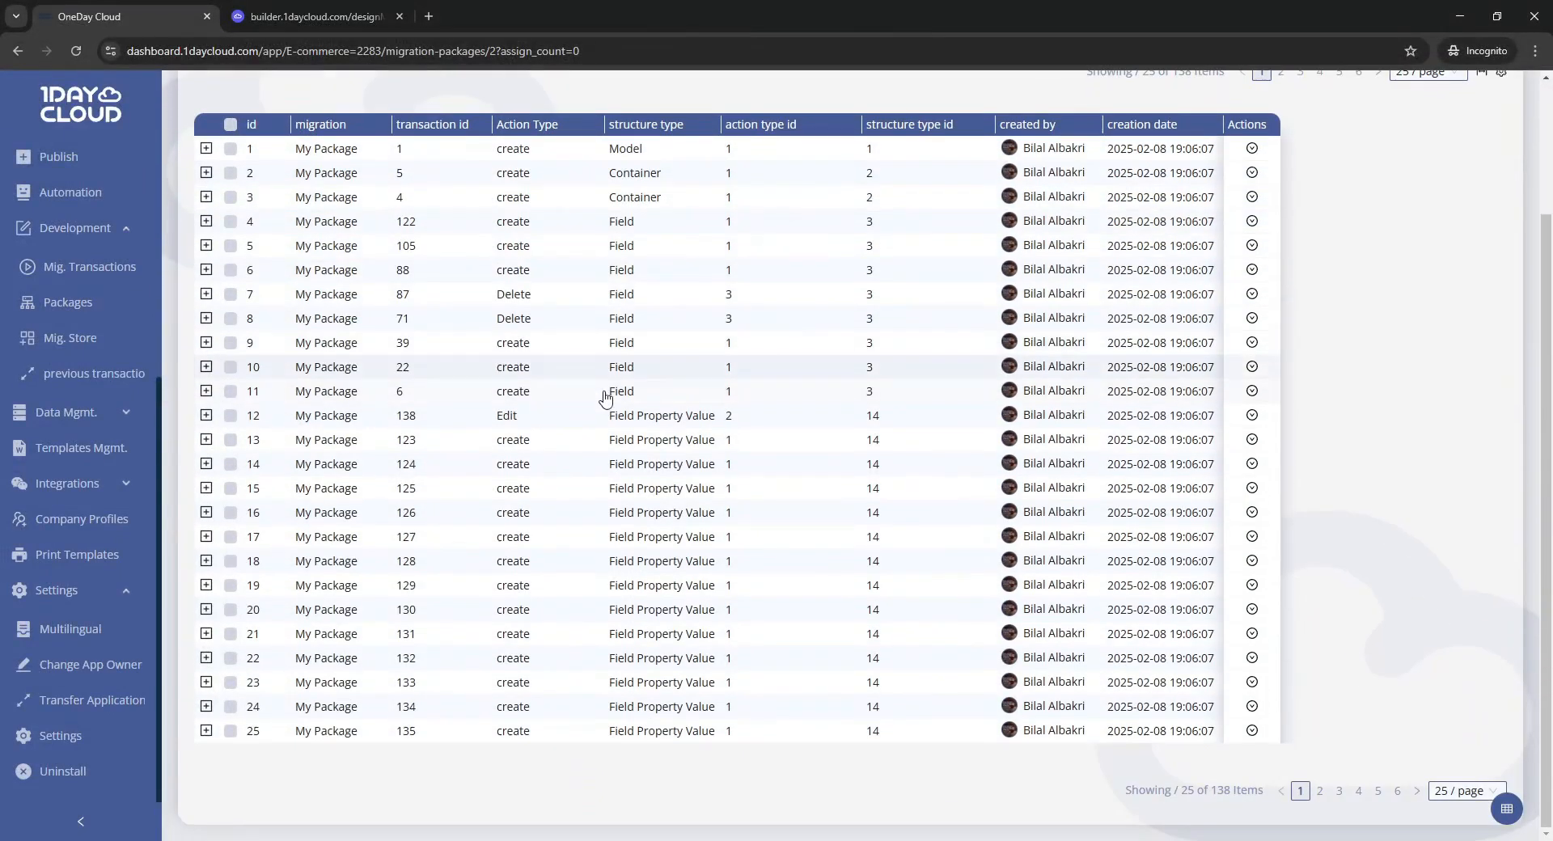
scroll(712, 404, "up", 2)
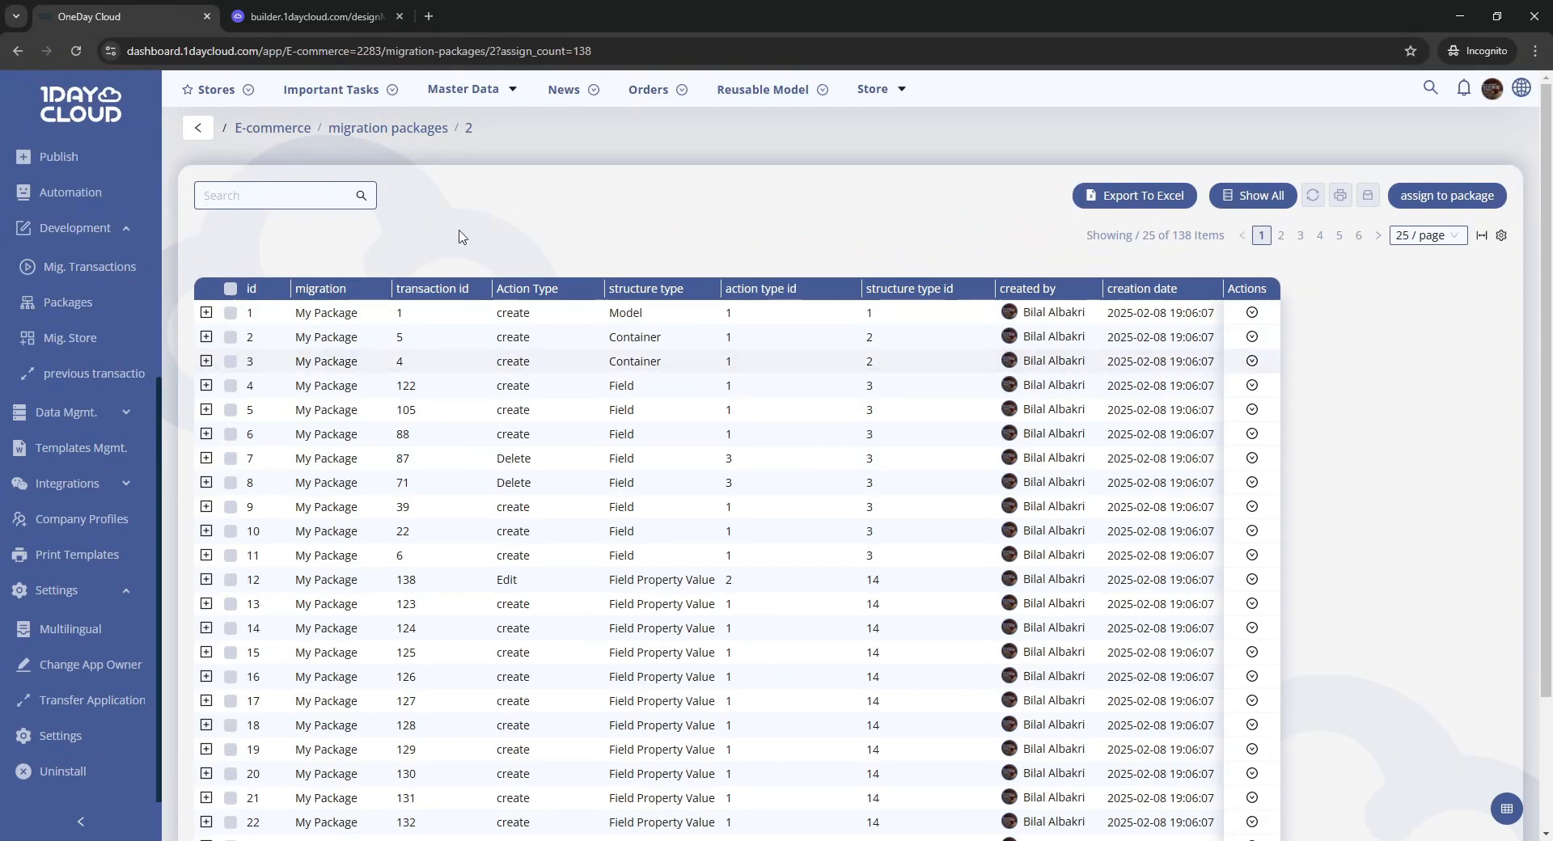
Return to the package list, publish My Package and open the migration store
left_click(198, 127)
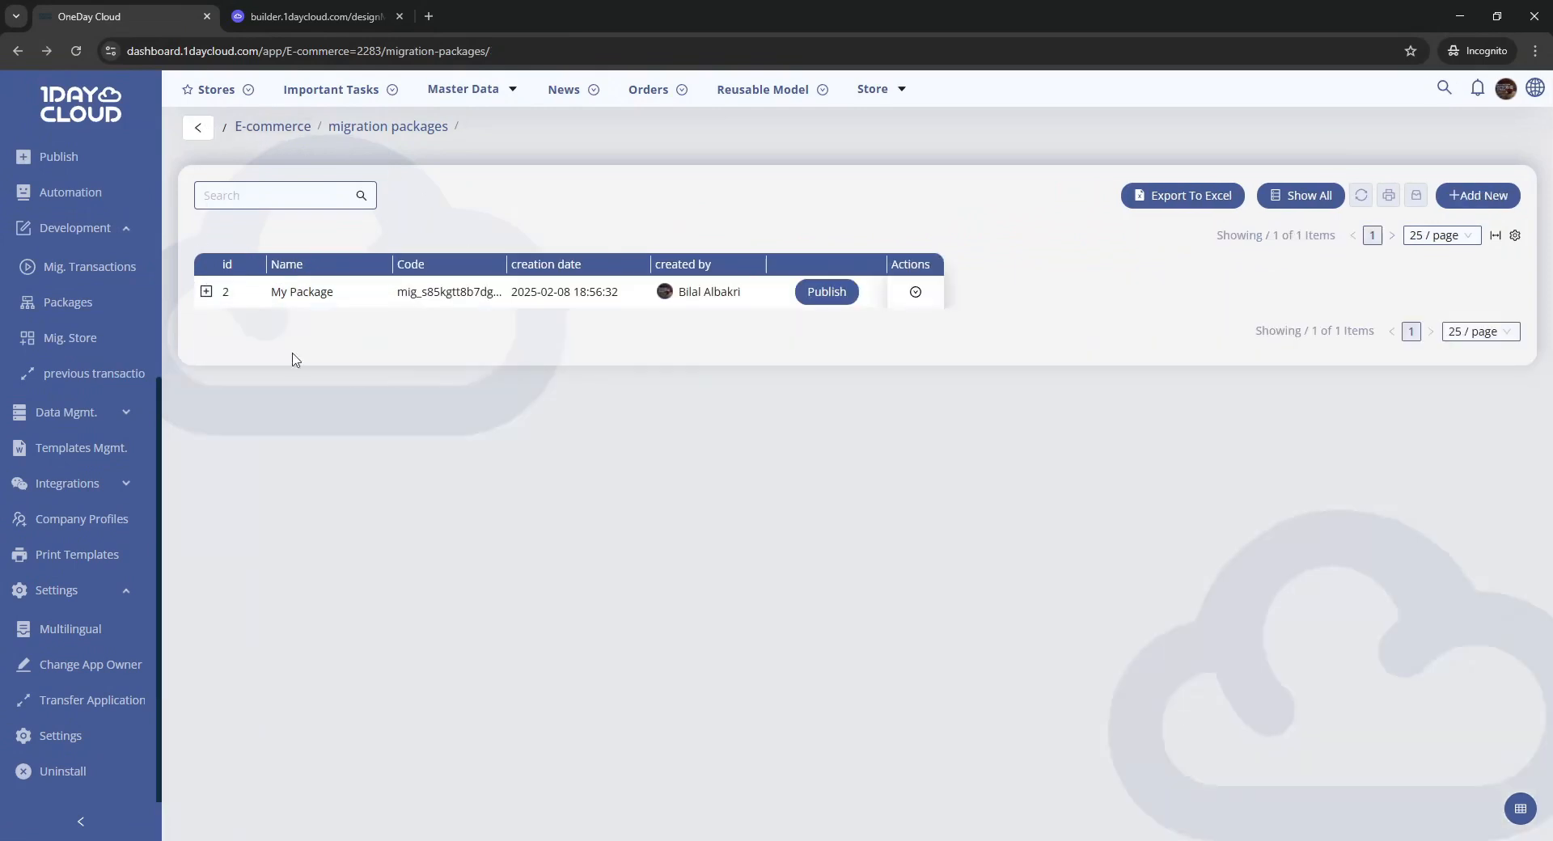
left_click(833, 290)
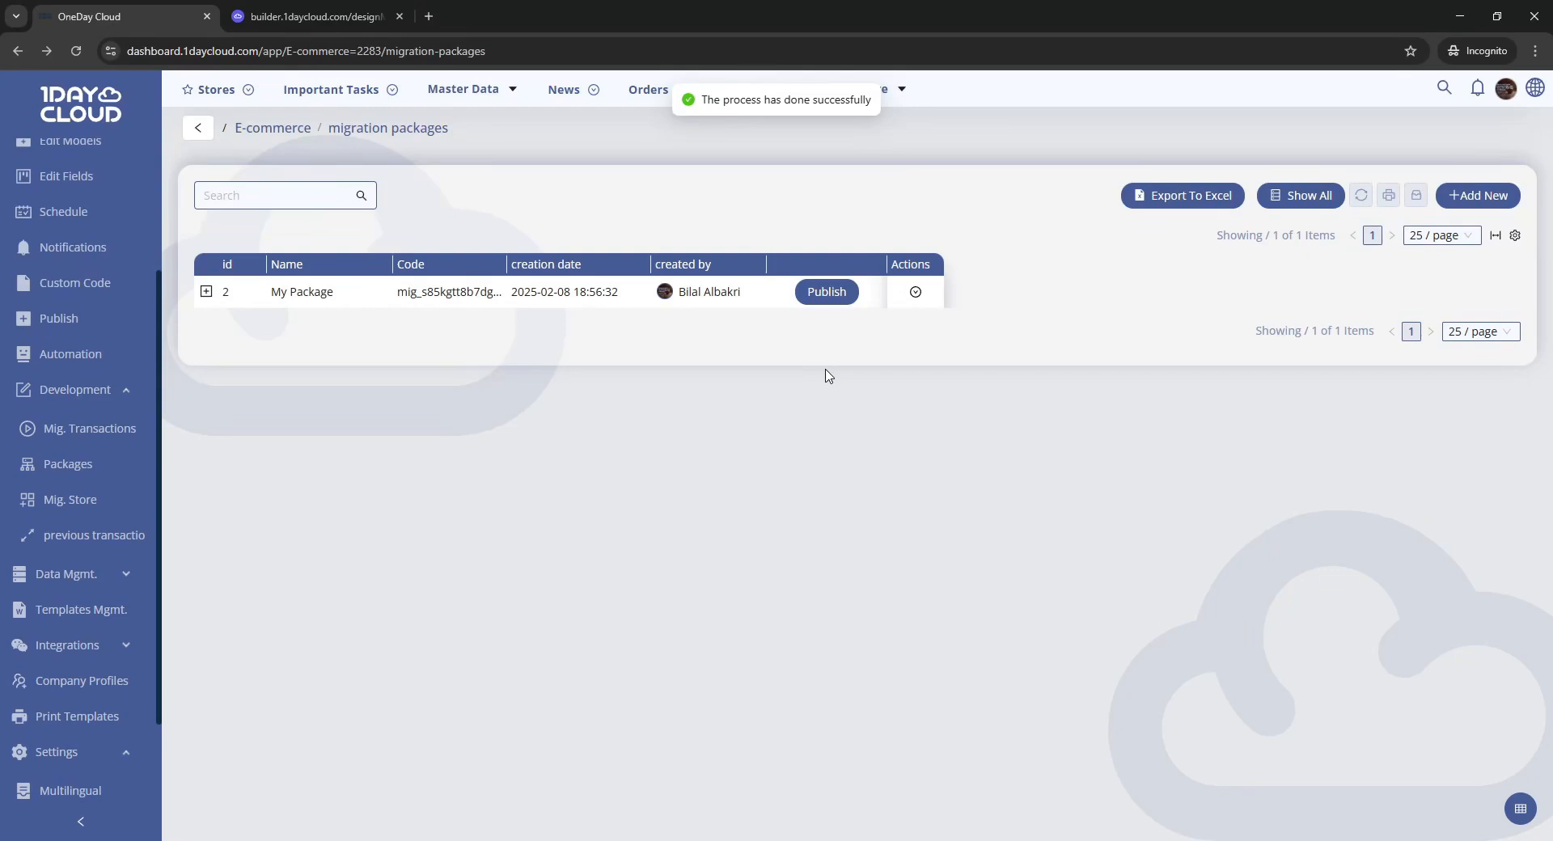
left_click(65, 513)
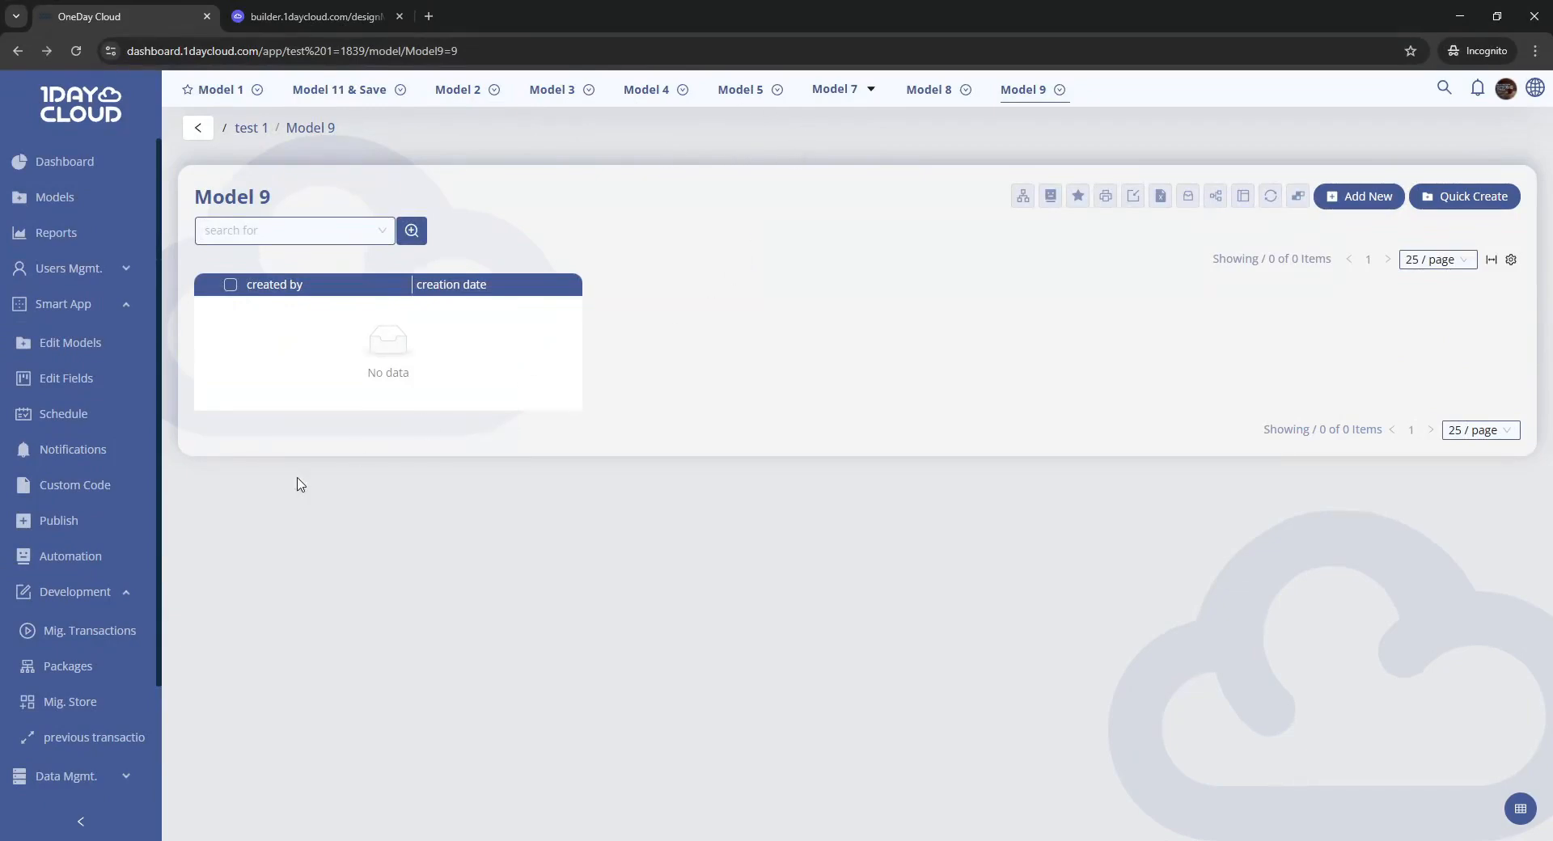
Install My Package in the test 1 app from the migration store and check the Reusable Model's quick-create form
left_click(50, 705)
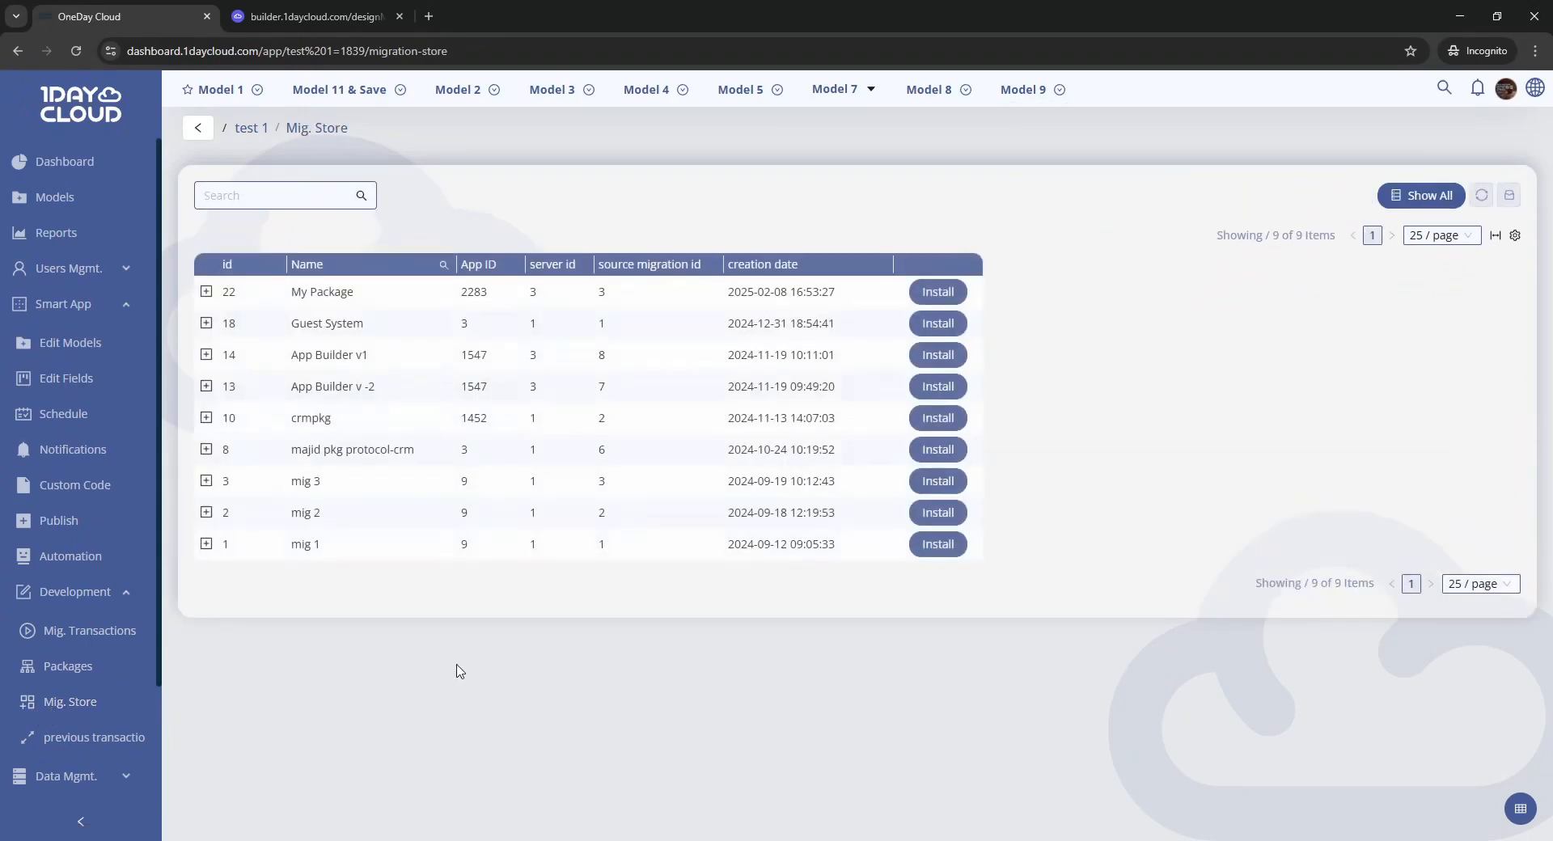
left_click(957, 292)
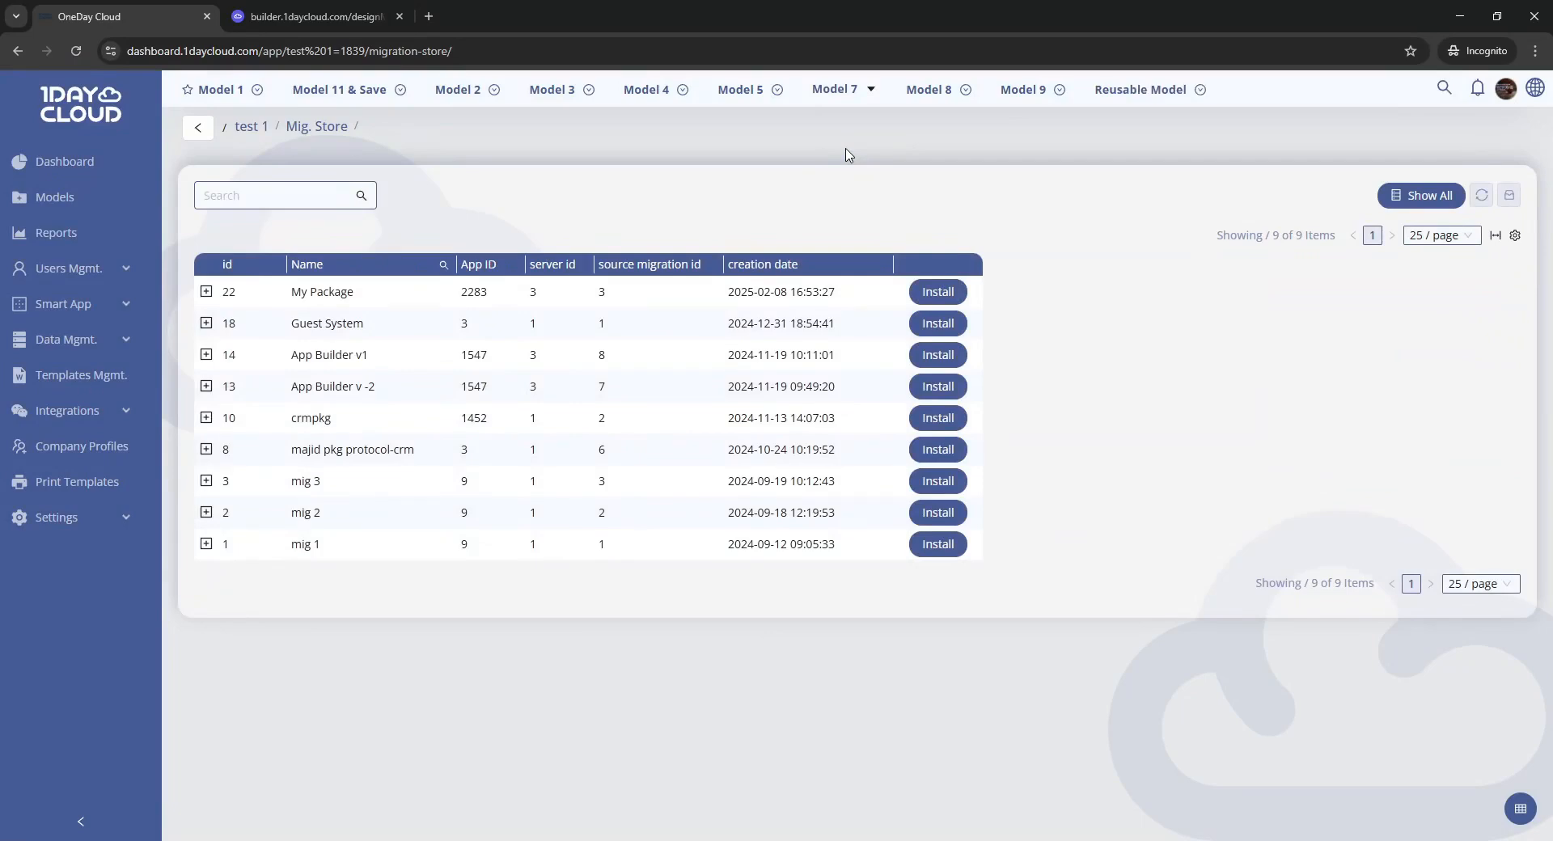
left_click(1126, 95)
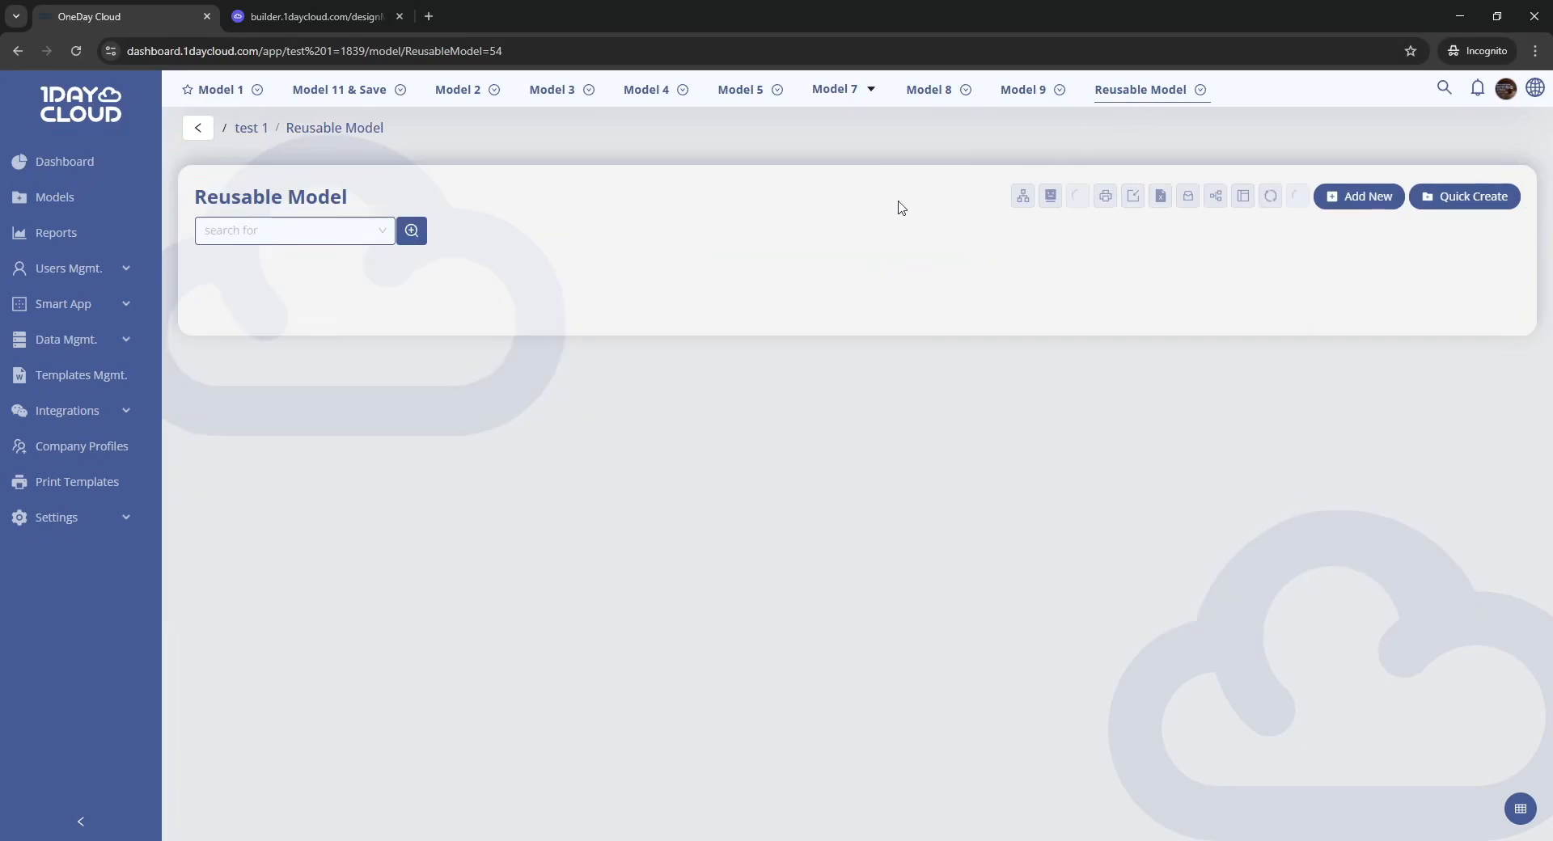
left_click(1459, 197)
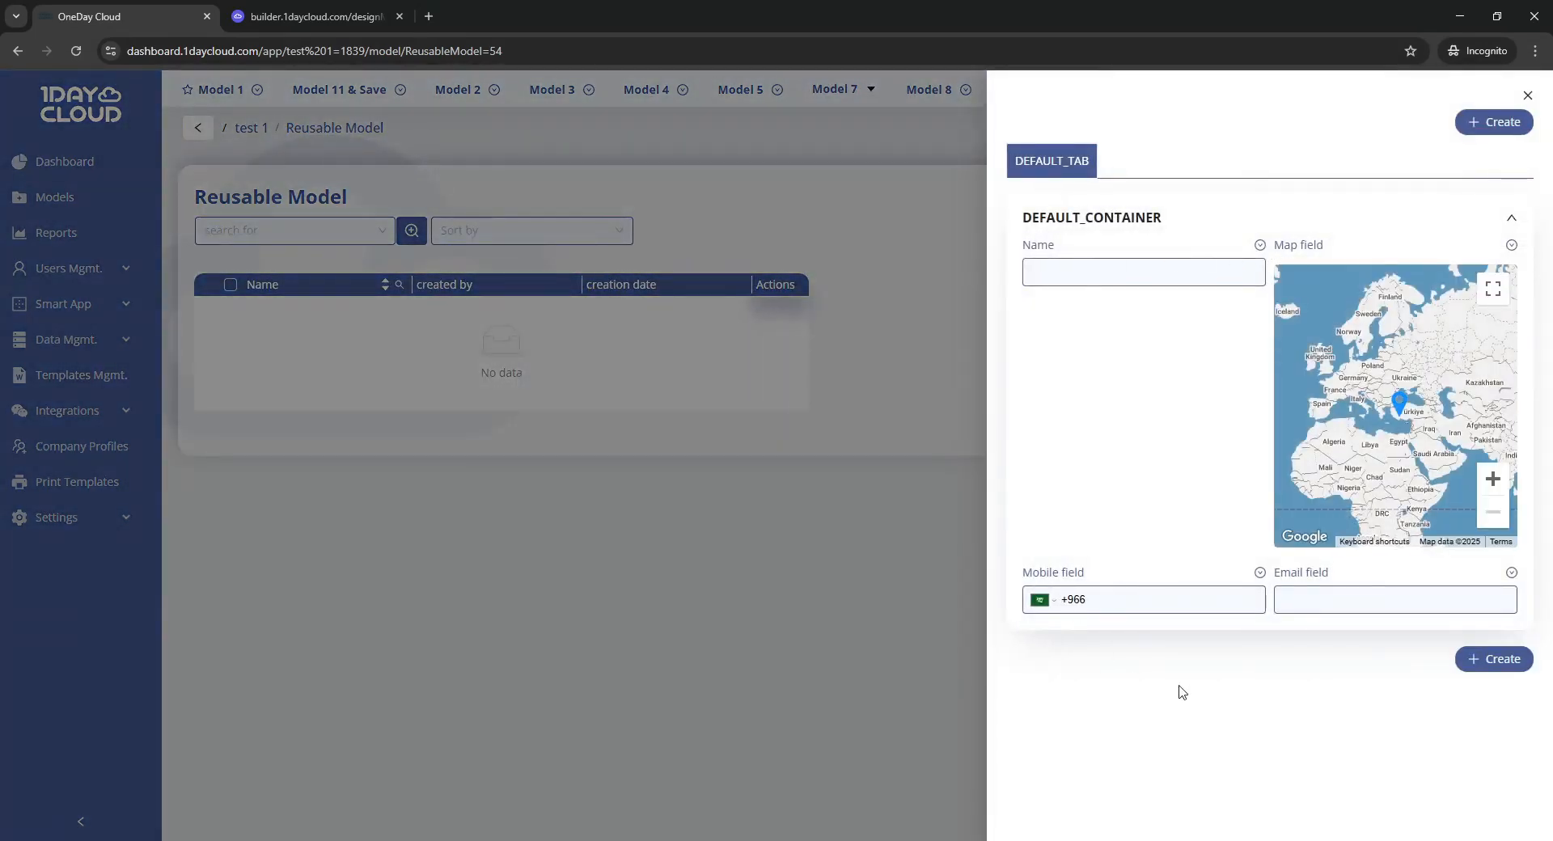
left_click(760, 400)
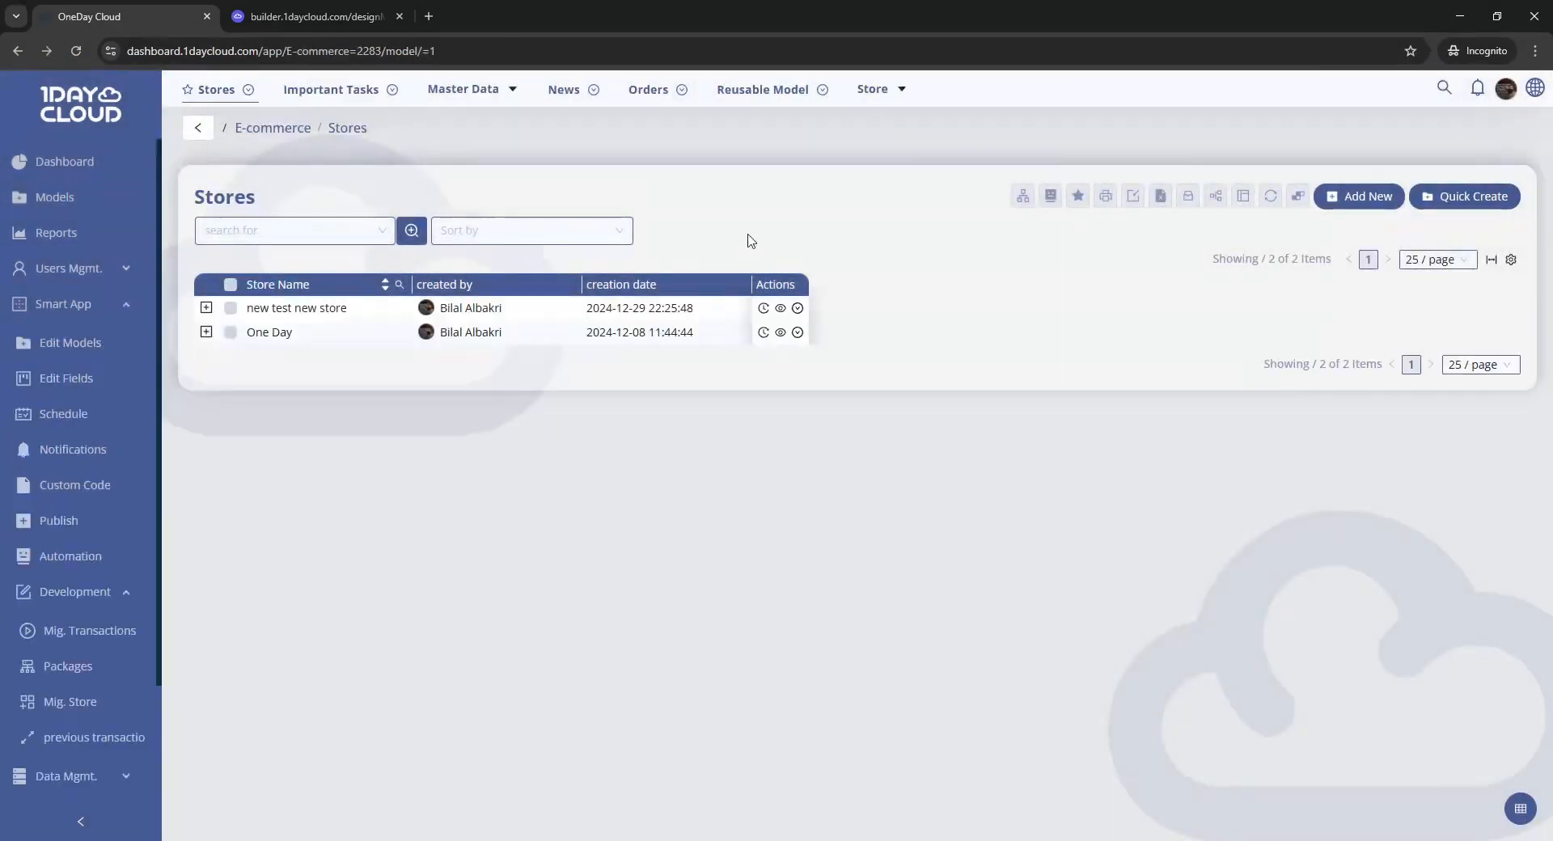
Delete all recorded migration transactions of the E-commerce app at once
left_click(69, 638)
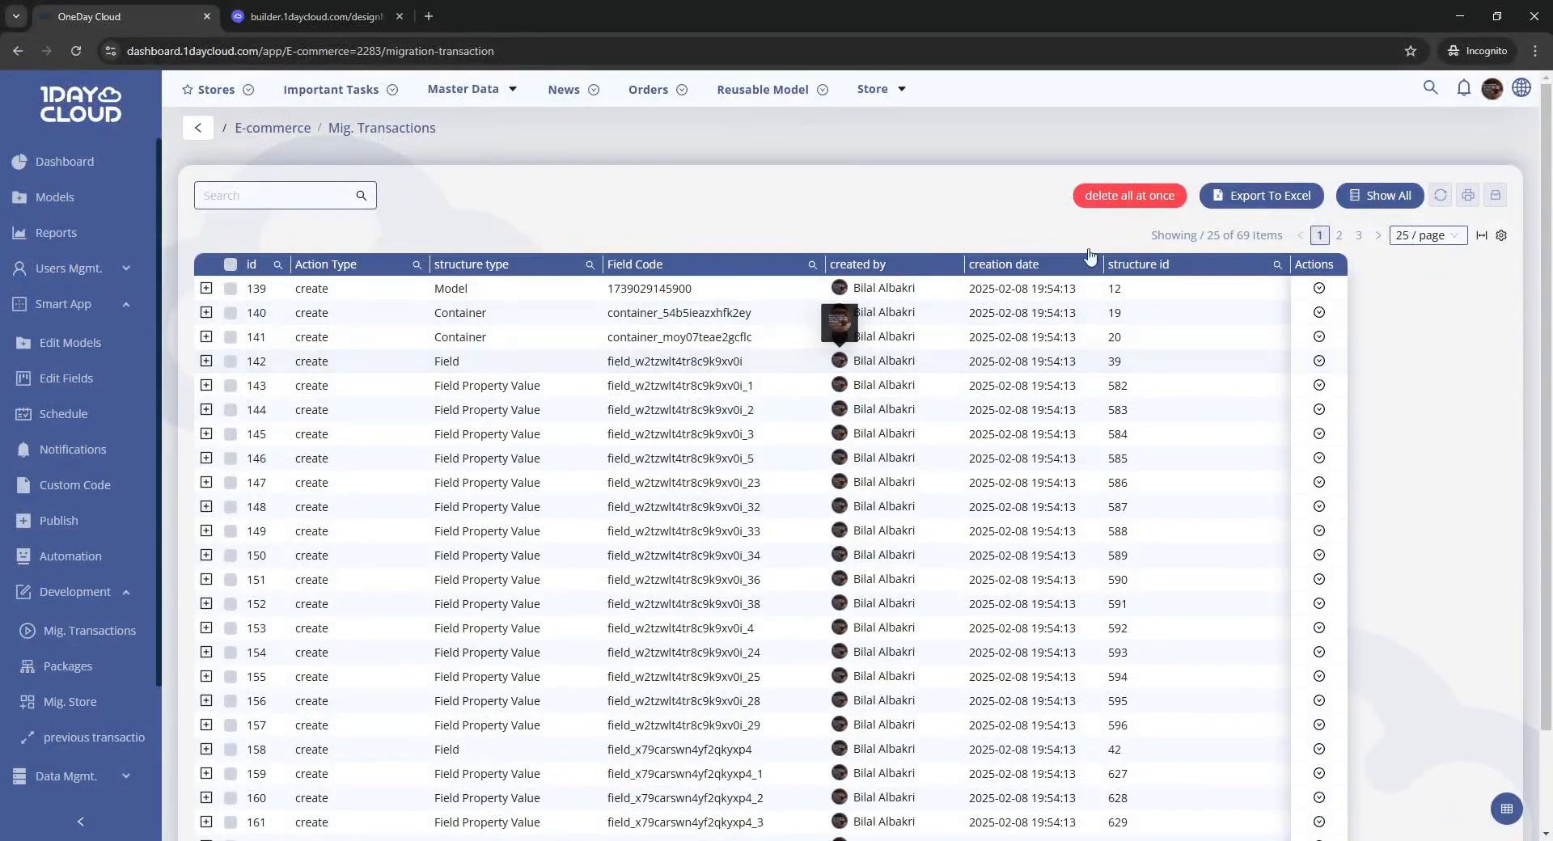
left_click(1132, 195)
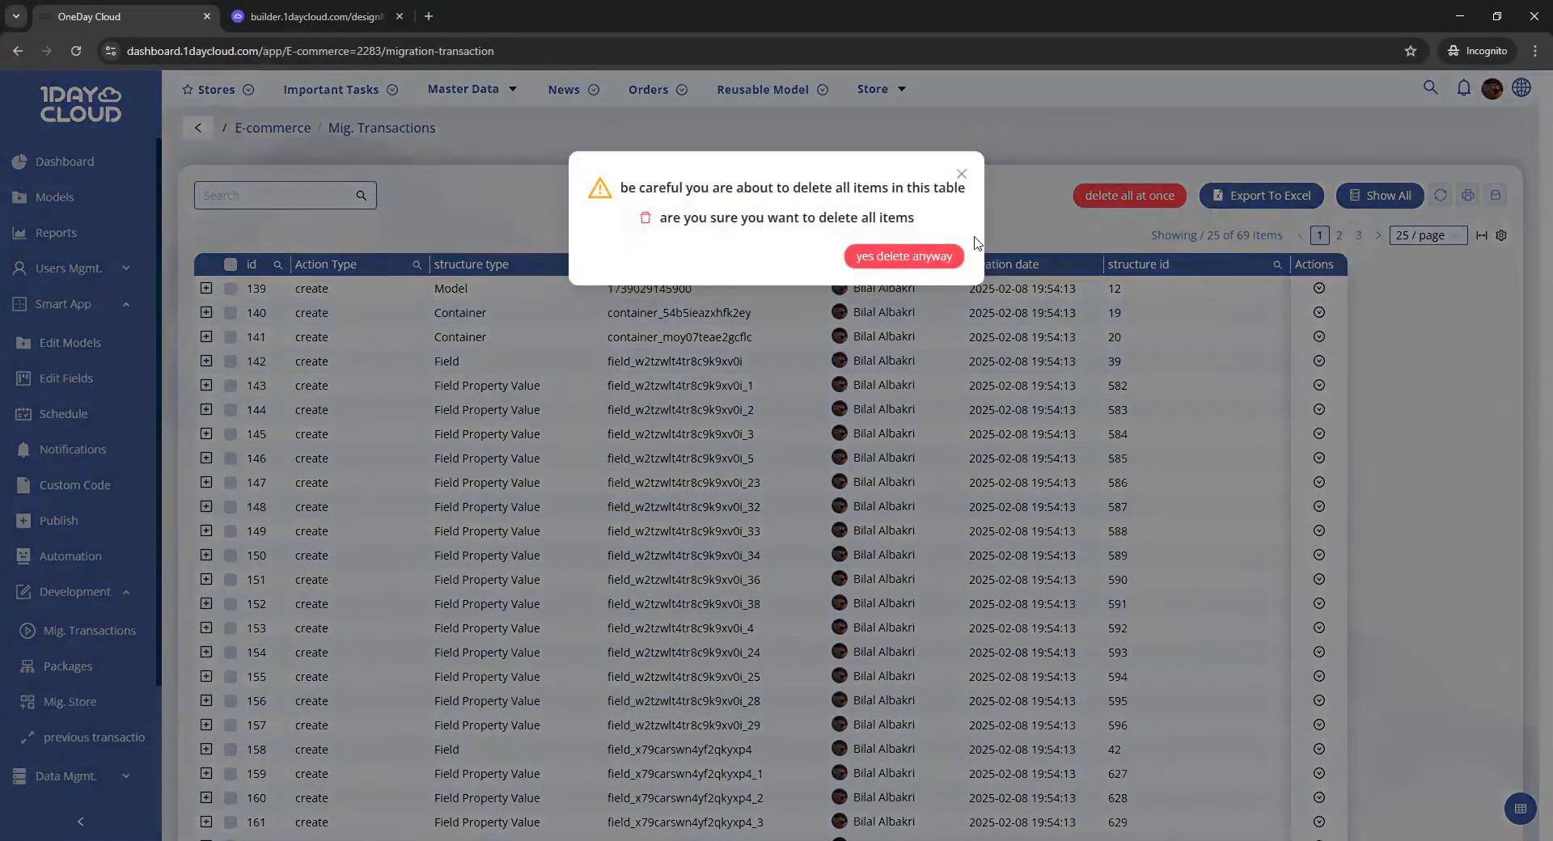
left_click(903, 255)
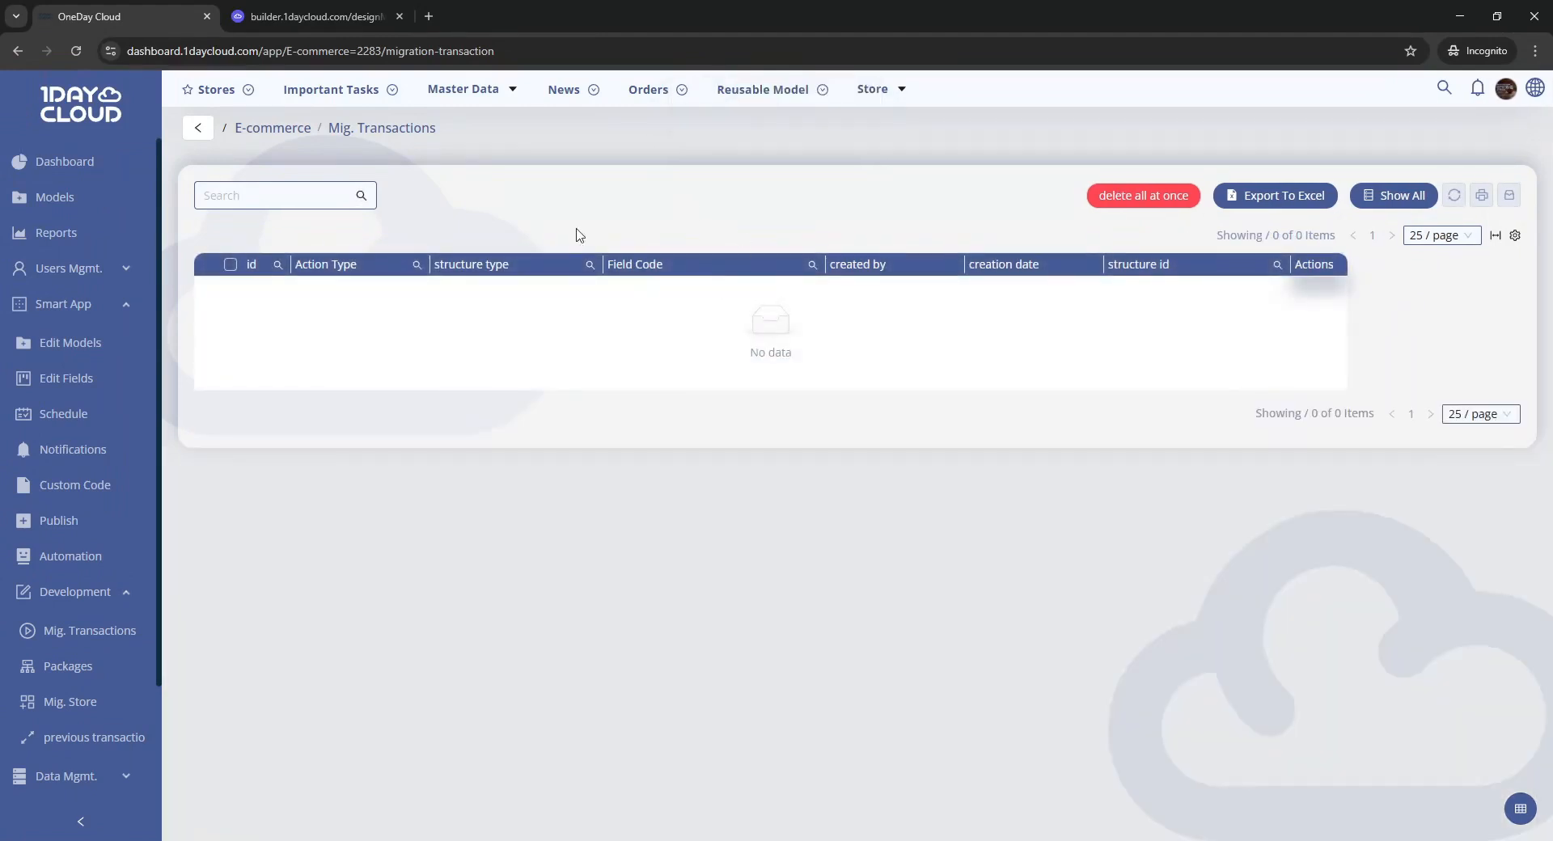
Open the E-commerce app's configuration settings and toggle the Migration Enable option
scroll(73, 630, "down", 3)
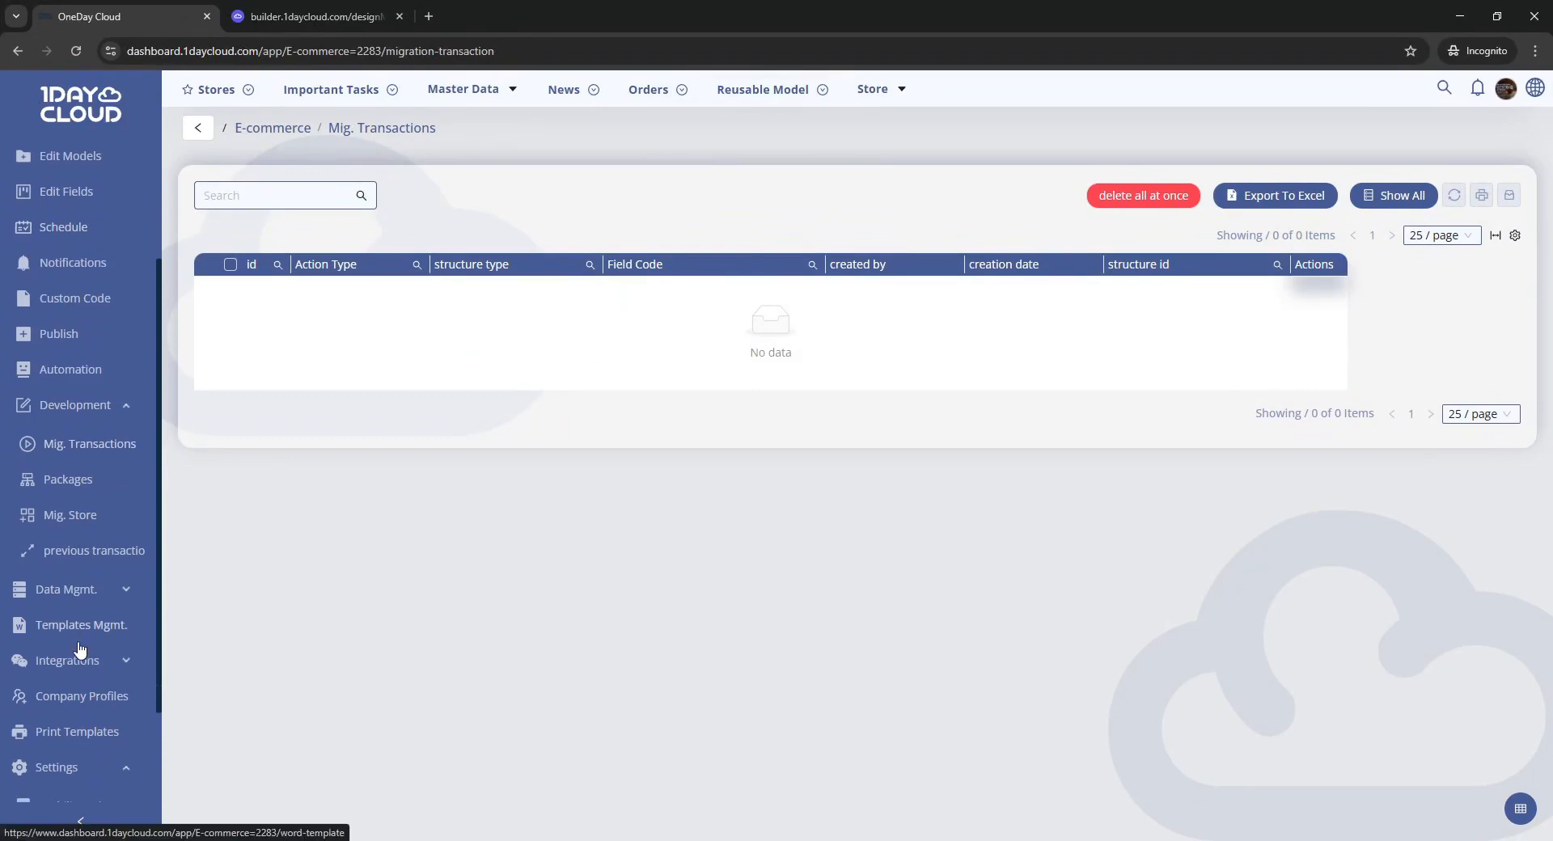
scroll(79, 647, "down", 2)
left_click(91, 735)
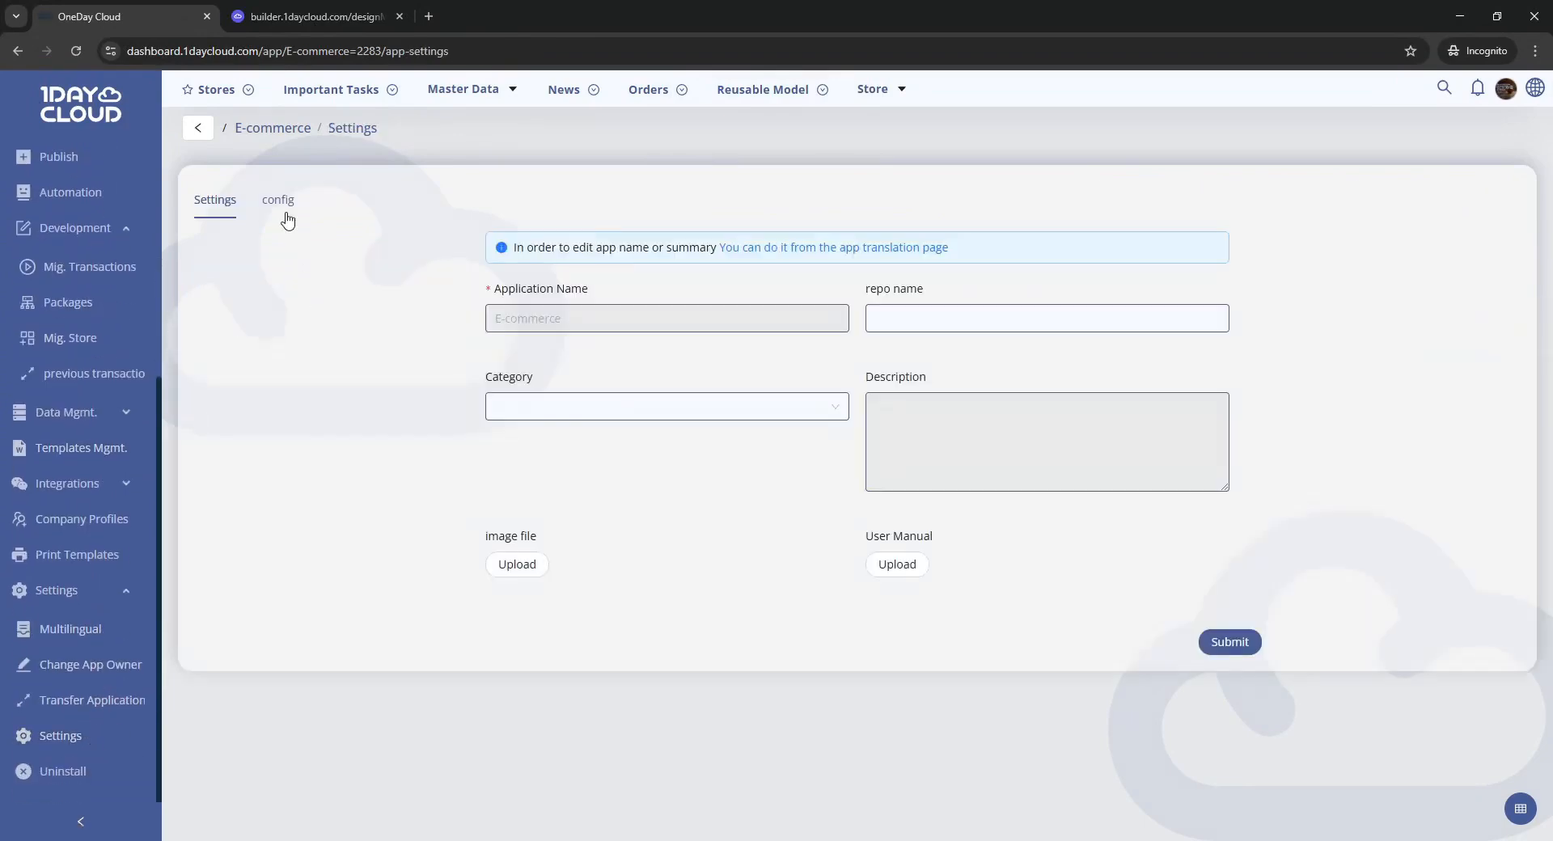
left_click(283, 215)
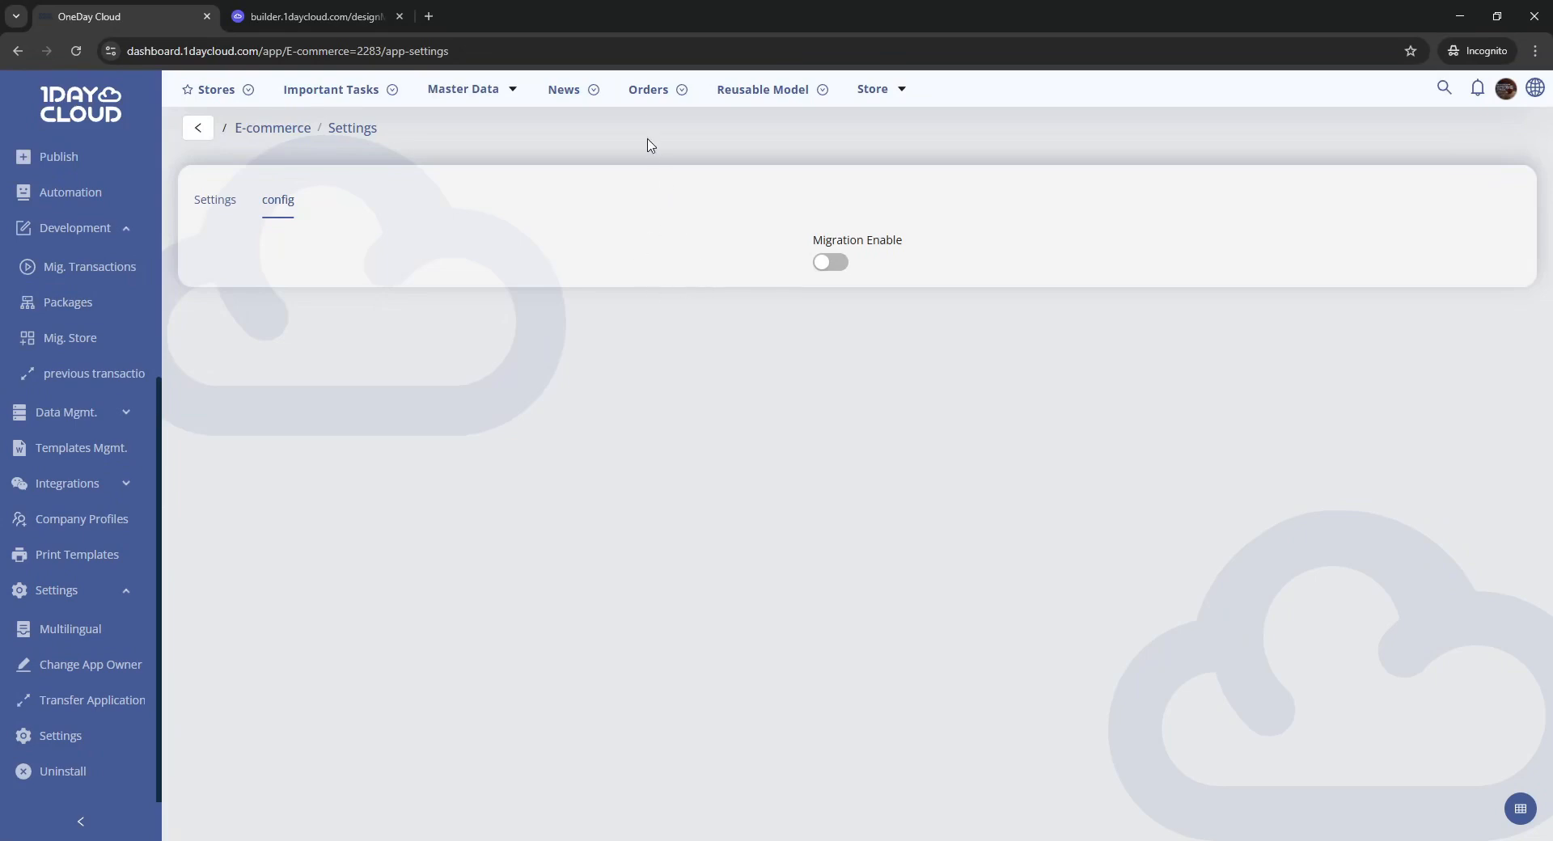
left_click_drag(803, 237, 919, 230)
left_click(919, 231)
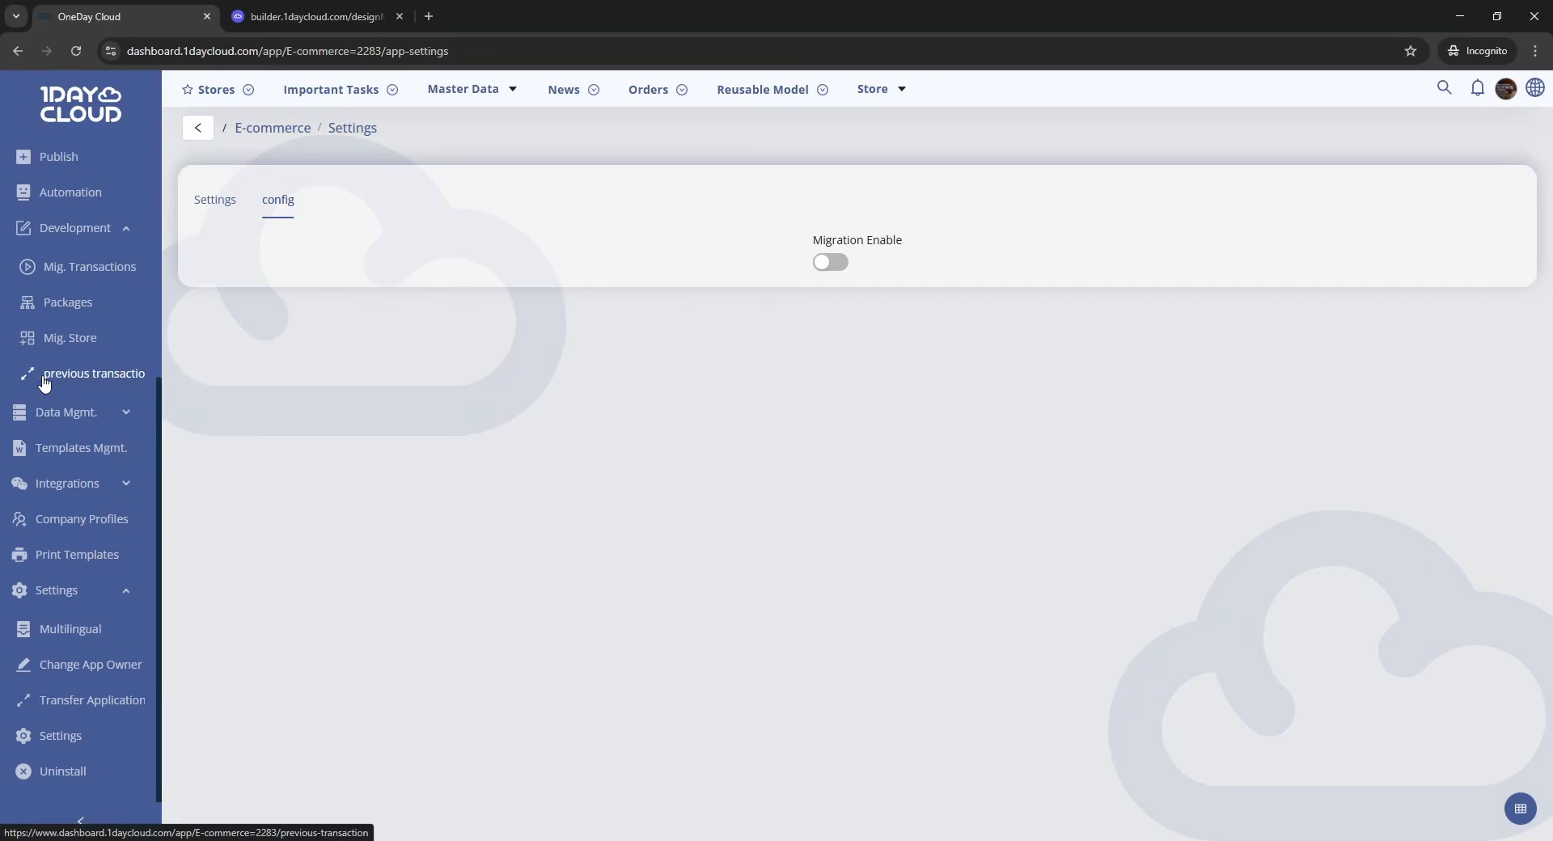
left_click(829, 262)
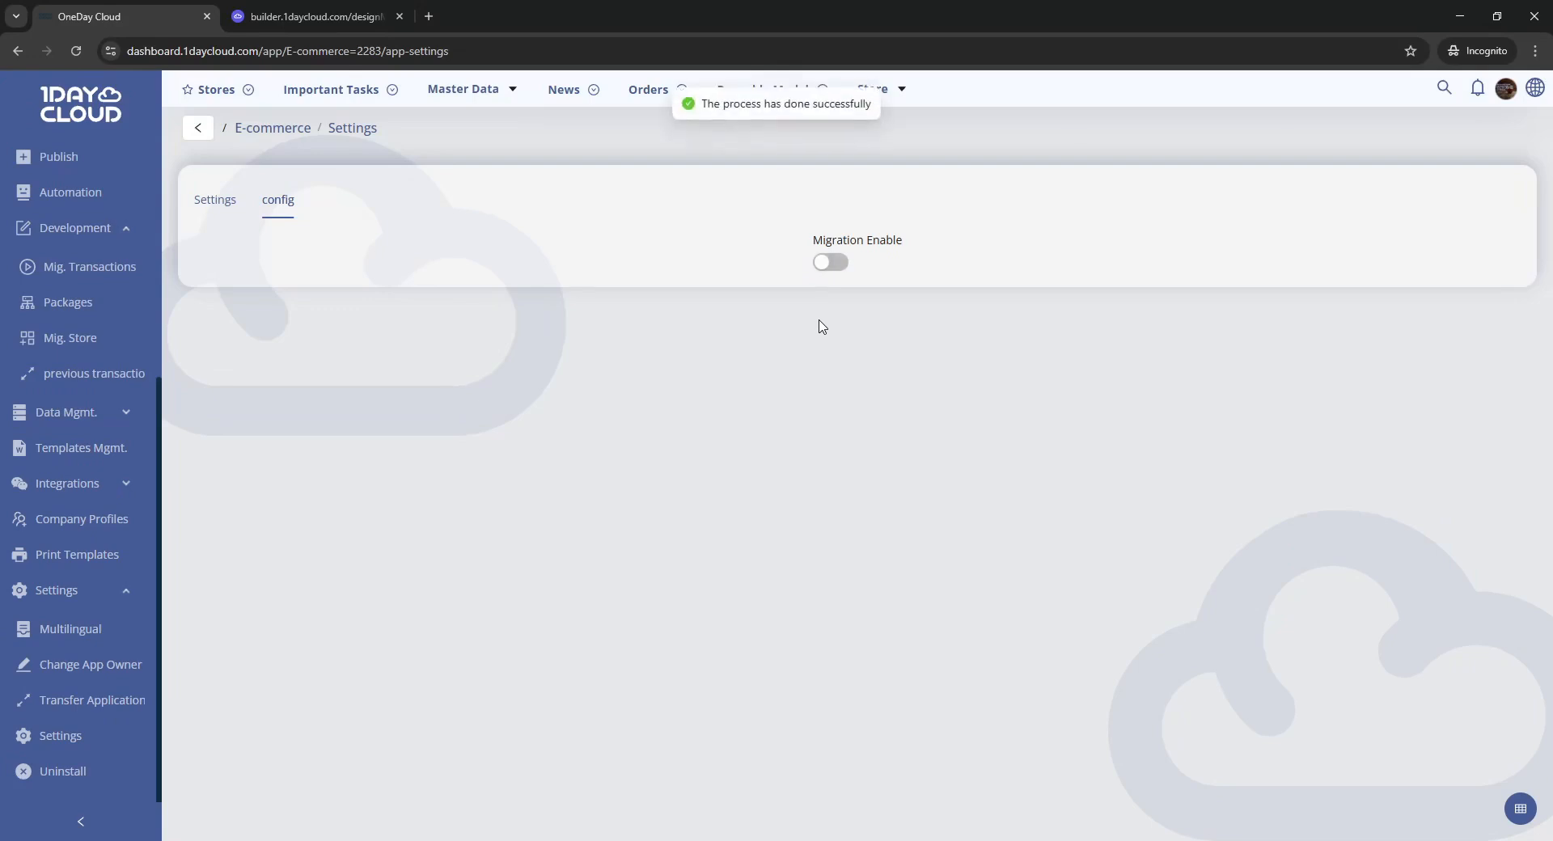
List the app's previous transactions for the Model structure type
left_click(82, 371)
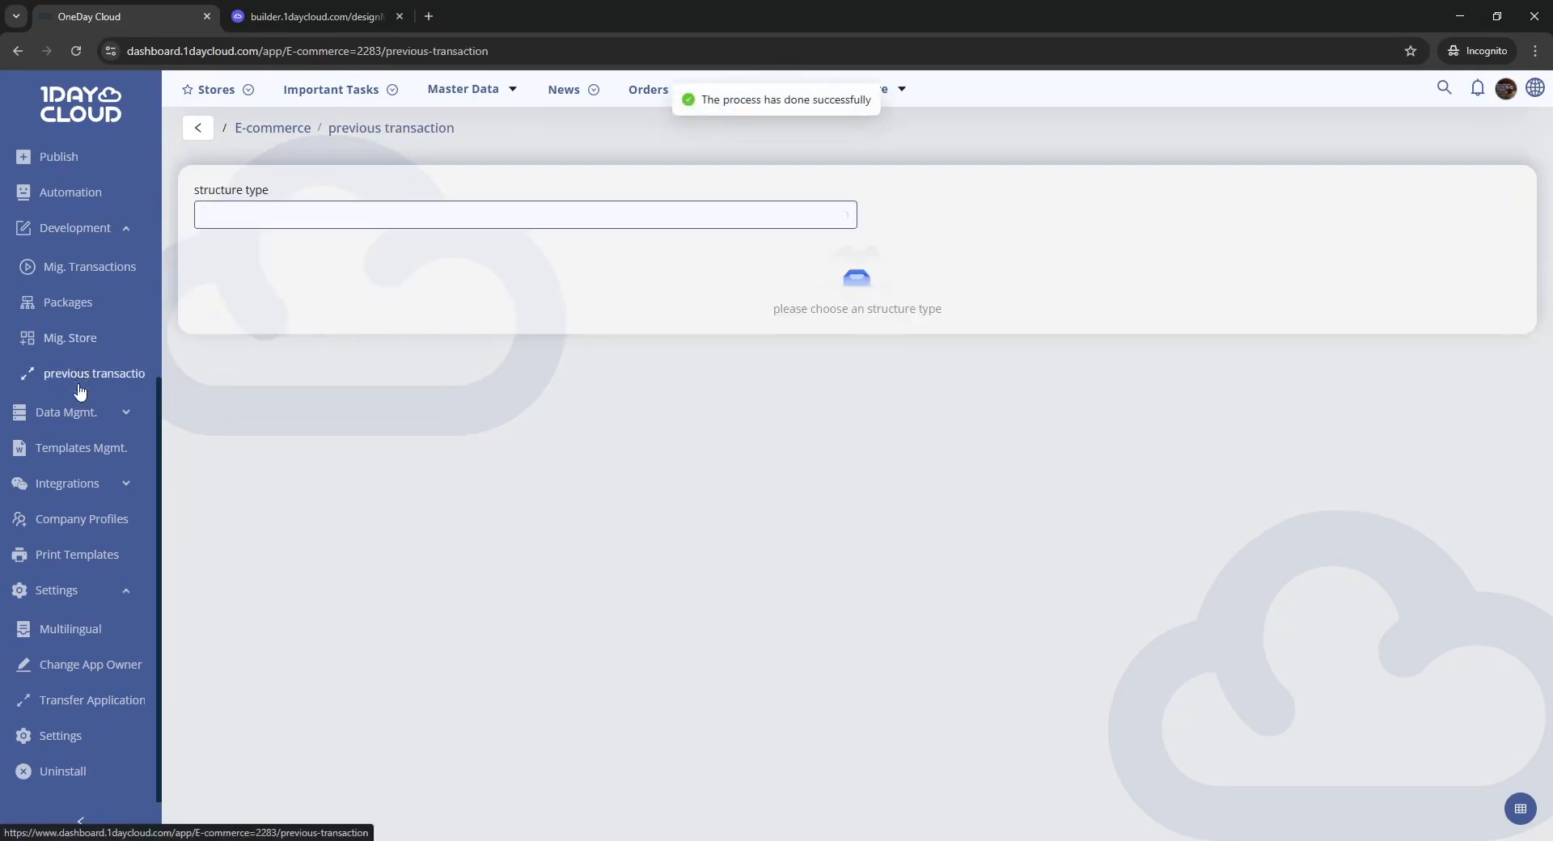
left_click(496, 220)
scroll(361, 280, "down", 3)
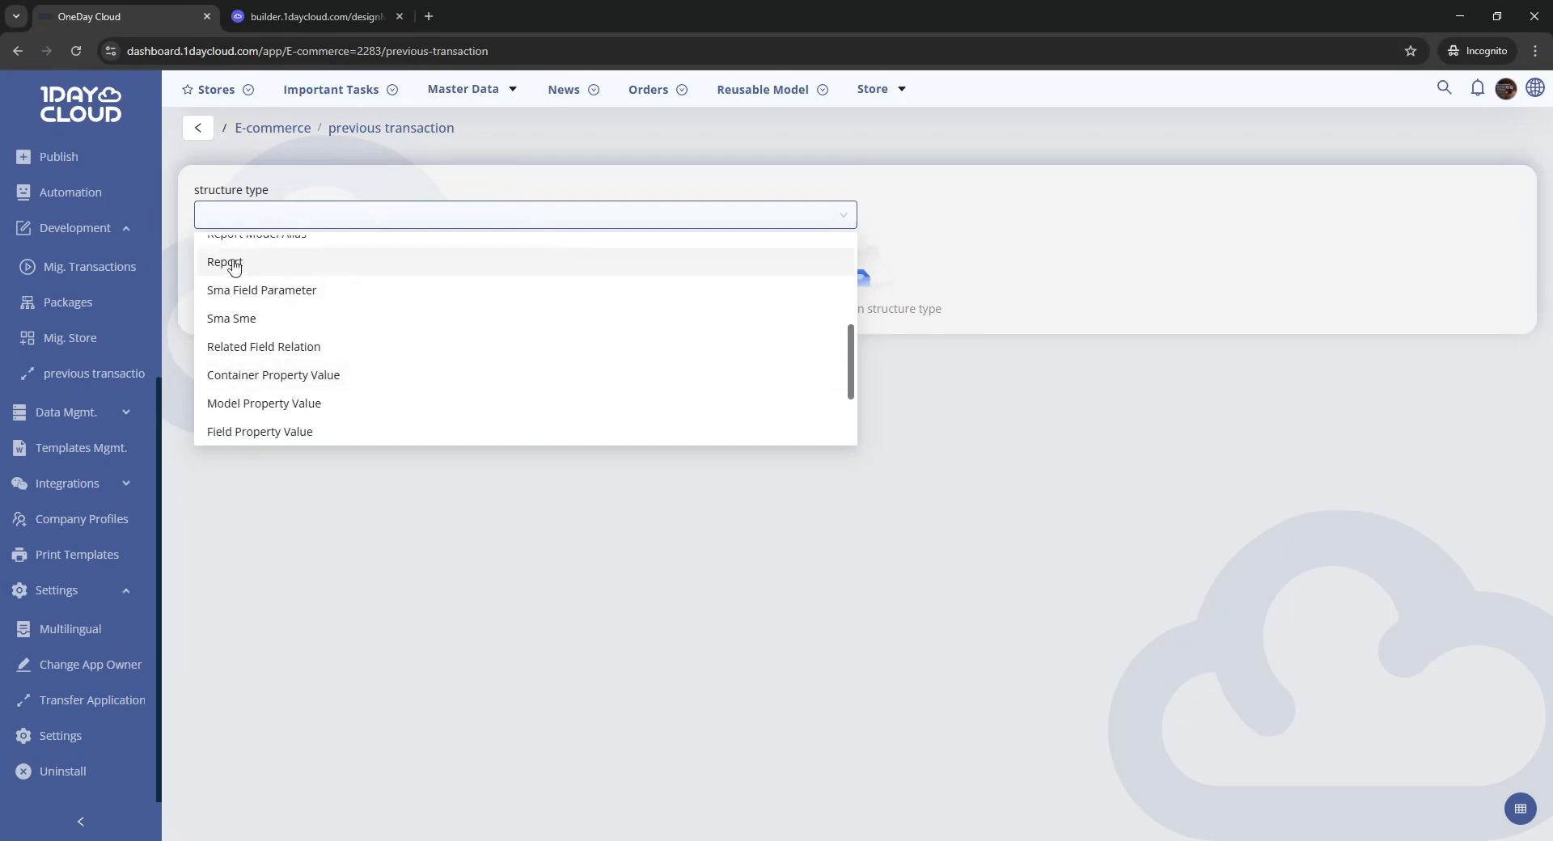
scroll(243, 268, "down", 2)
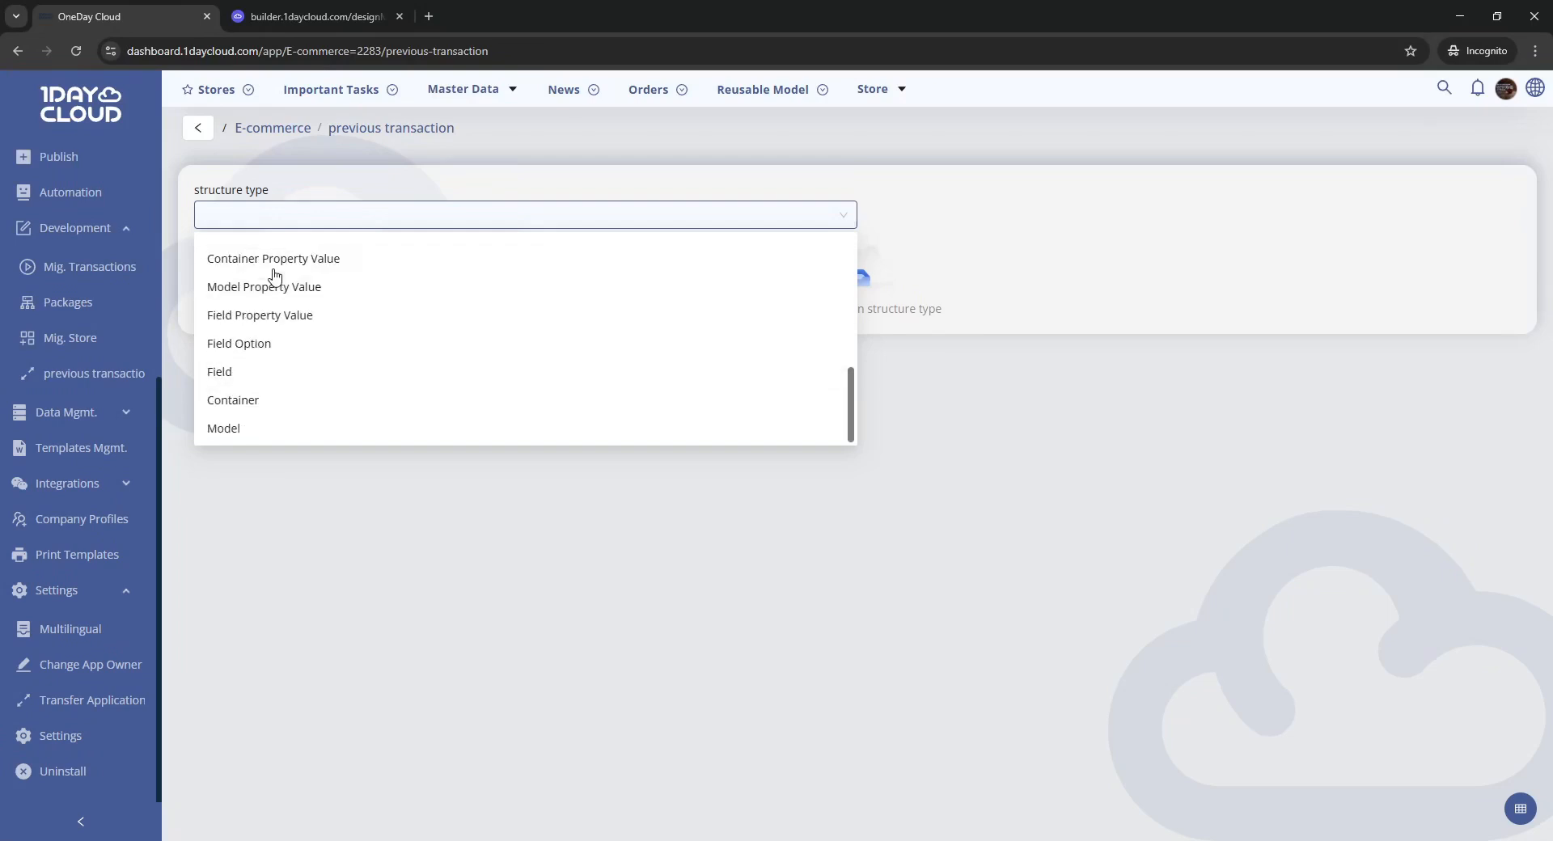
left_click(246, 440)
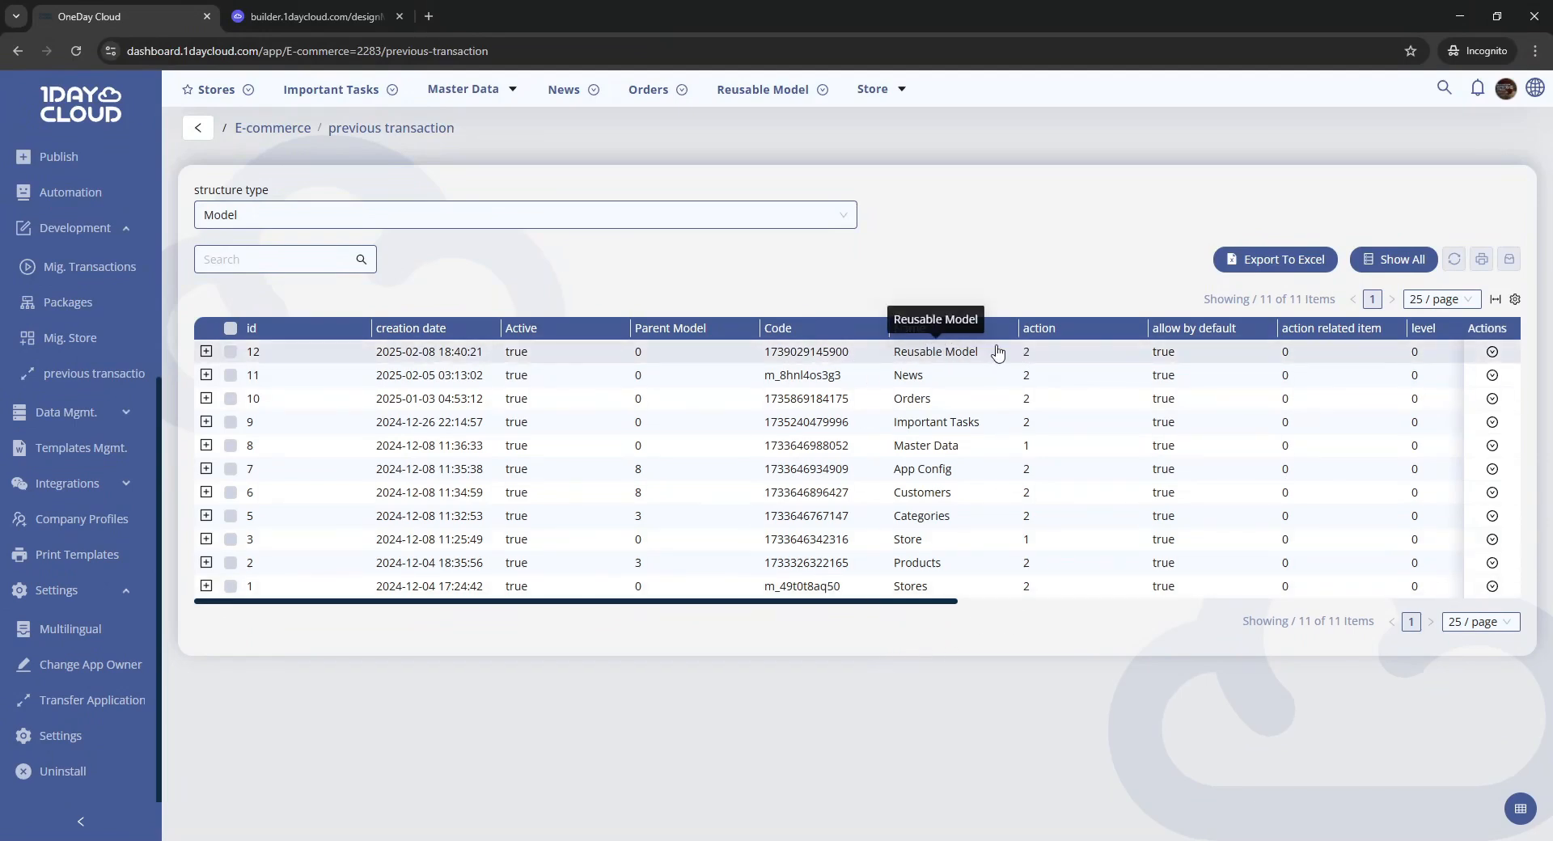
Register the transactions of the Reusable Model together with its tree and open the list of migration transactions
left_click(1490, 352)
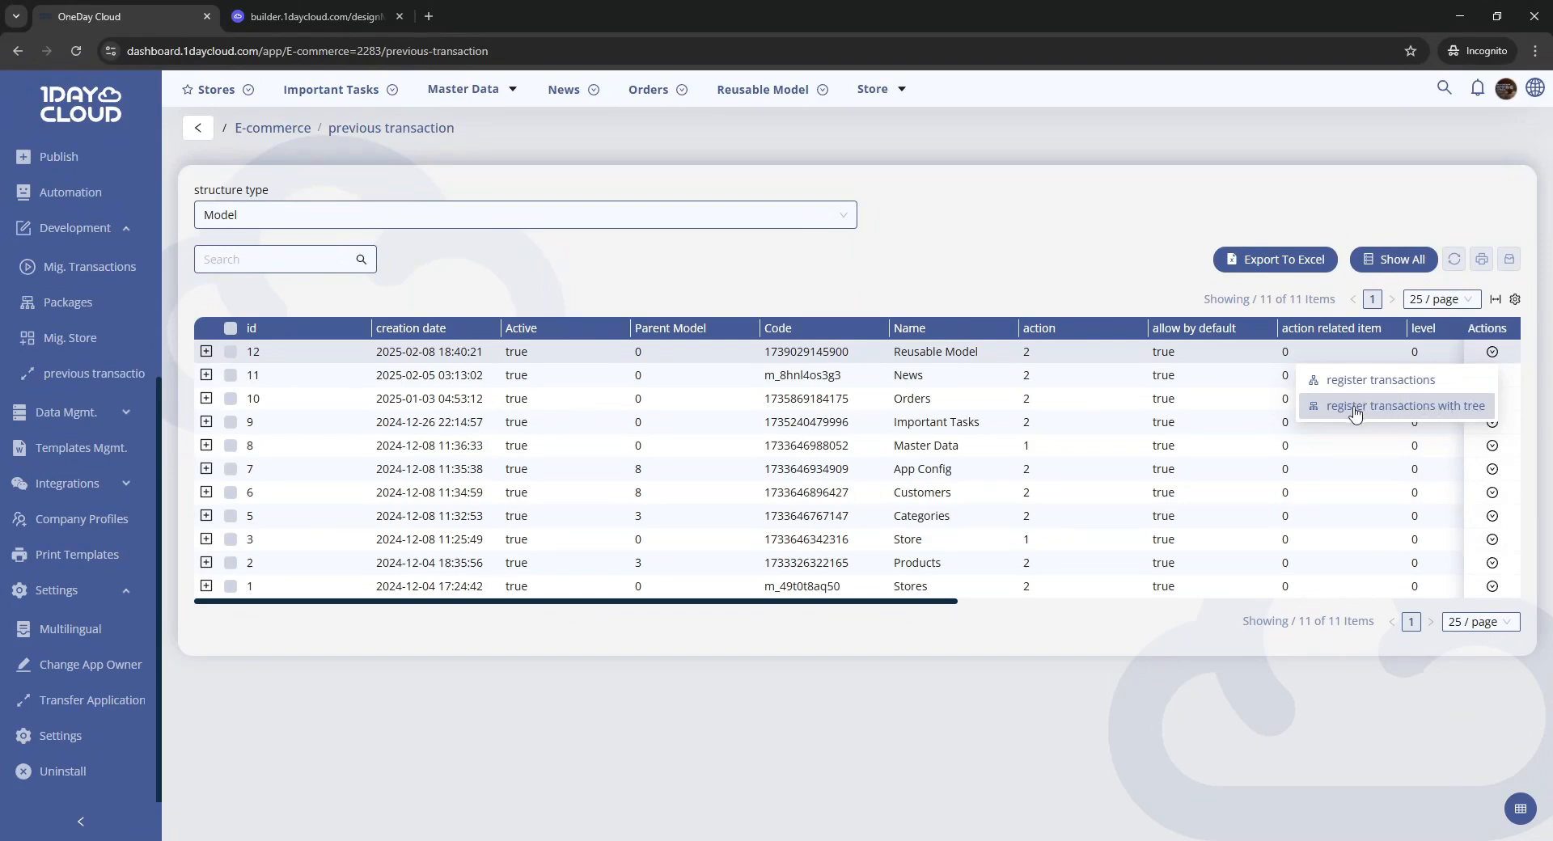
left_click(1405, 411)
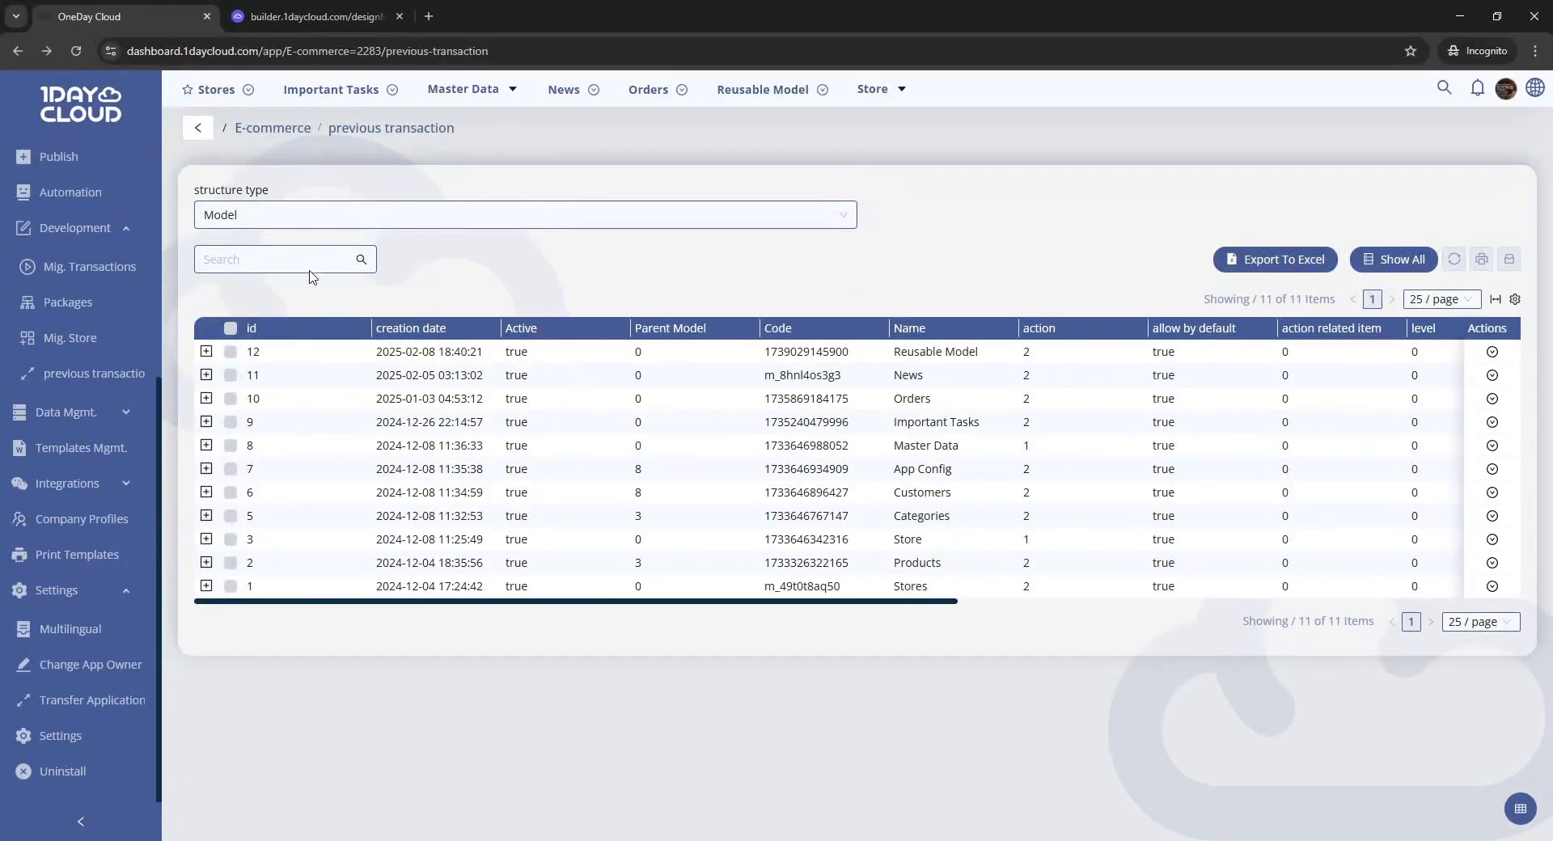
left_click(77, 267)
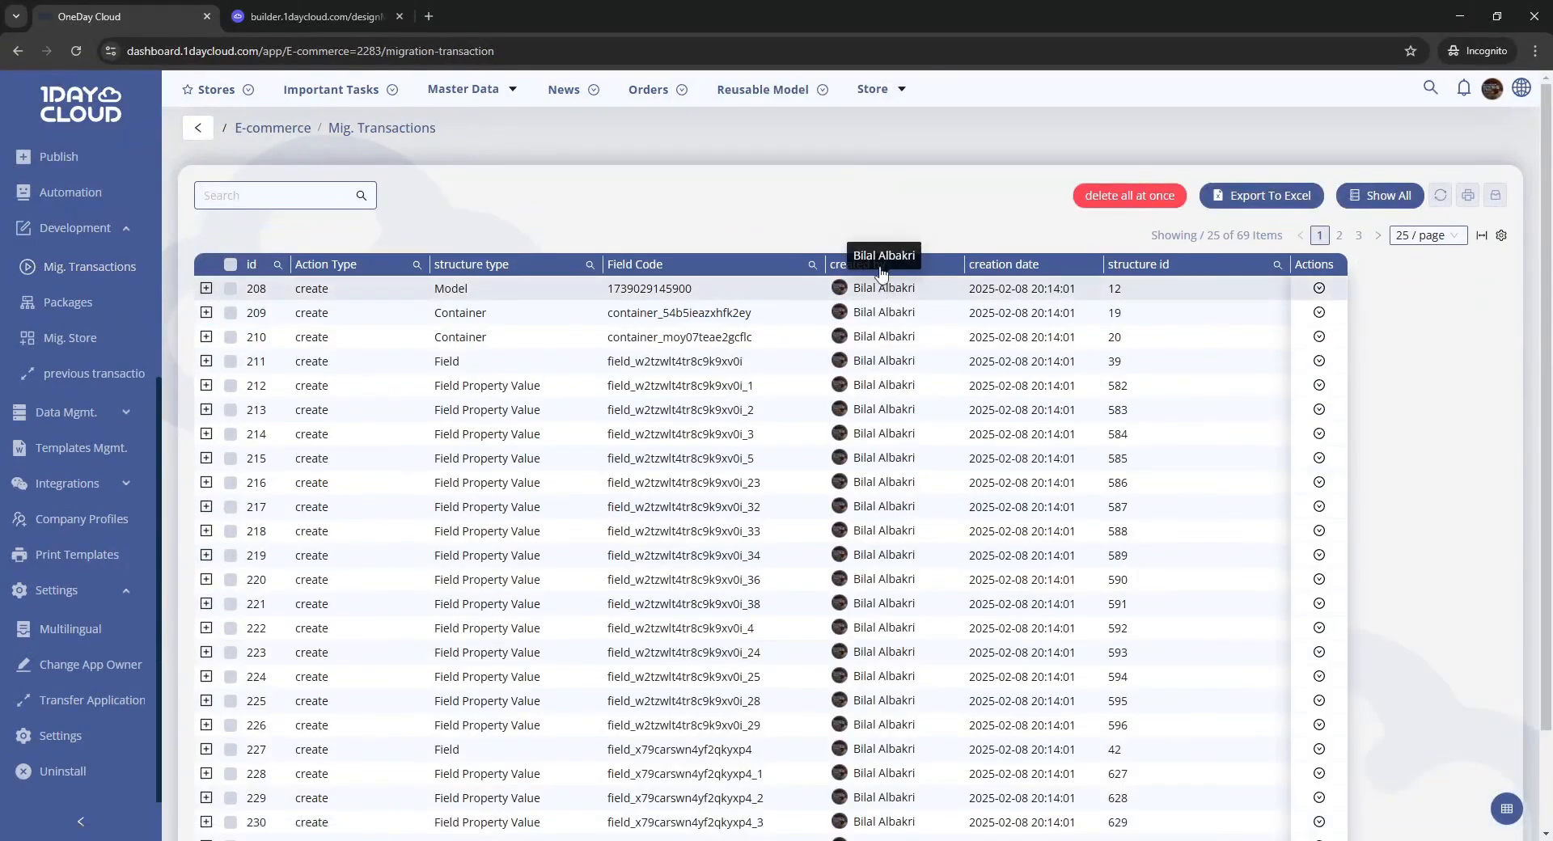